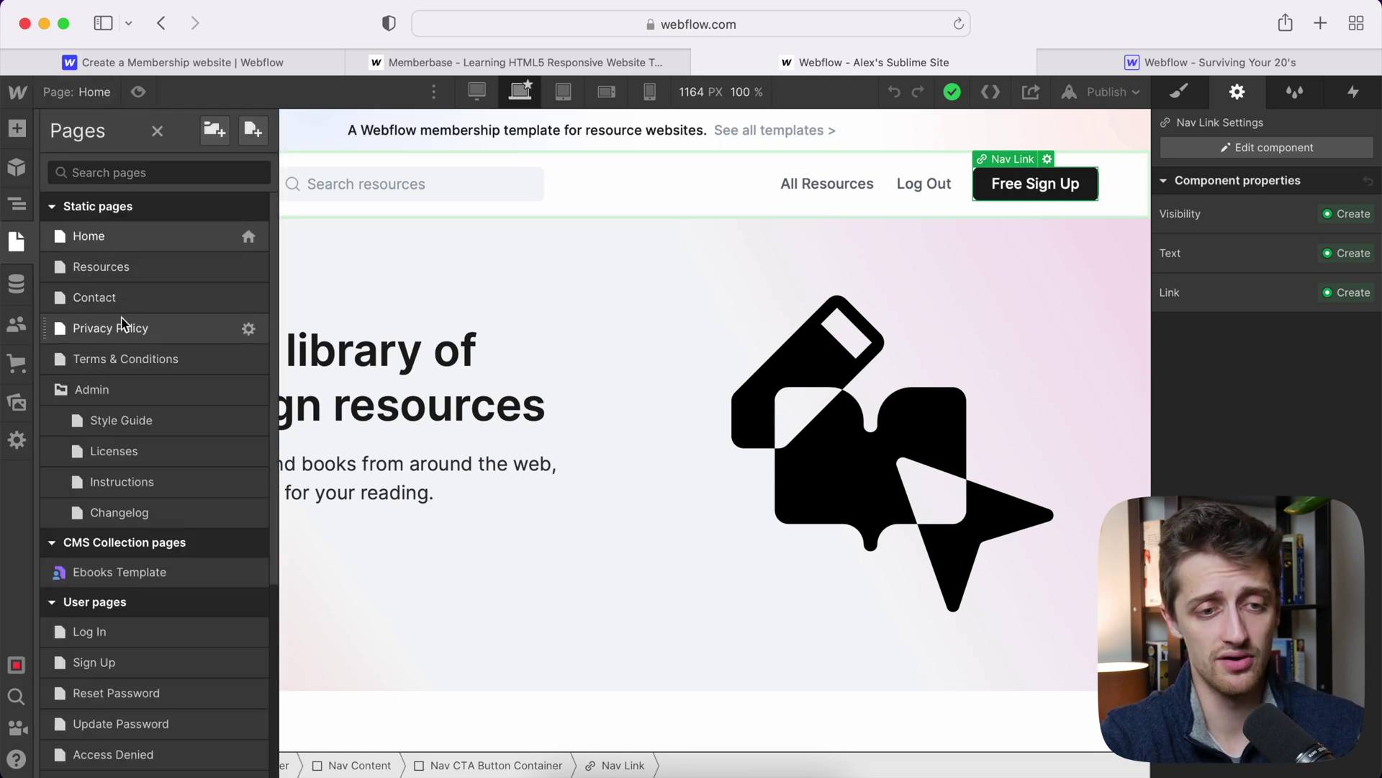
- Look through the site's static, CMS collection and user pages, and close the page list
scroll(132, 468, "down", 5)
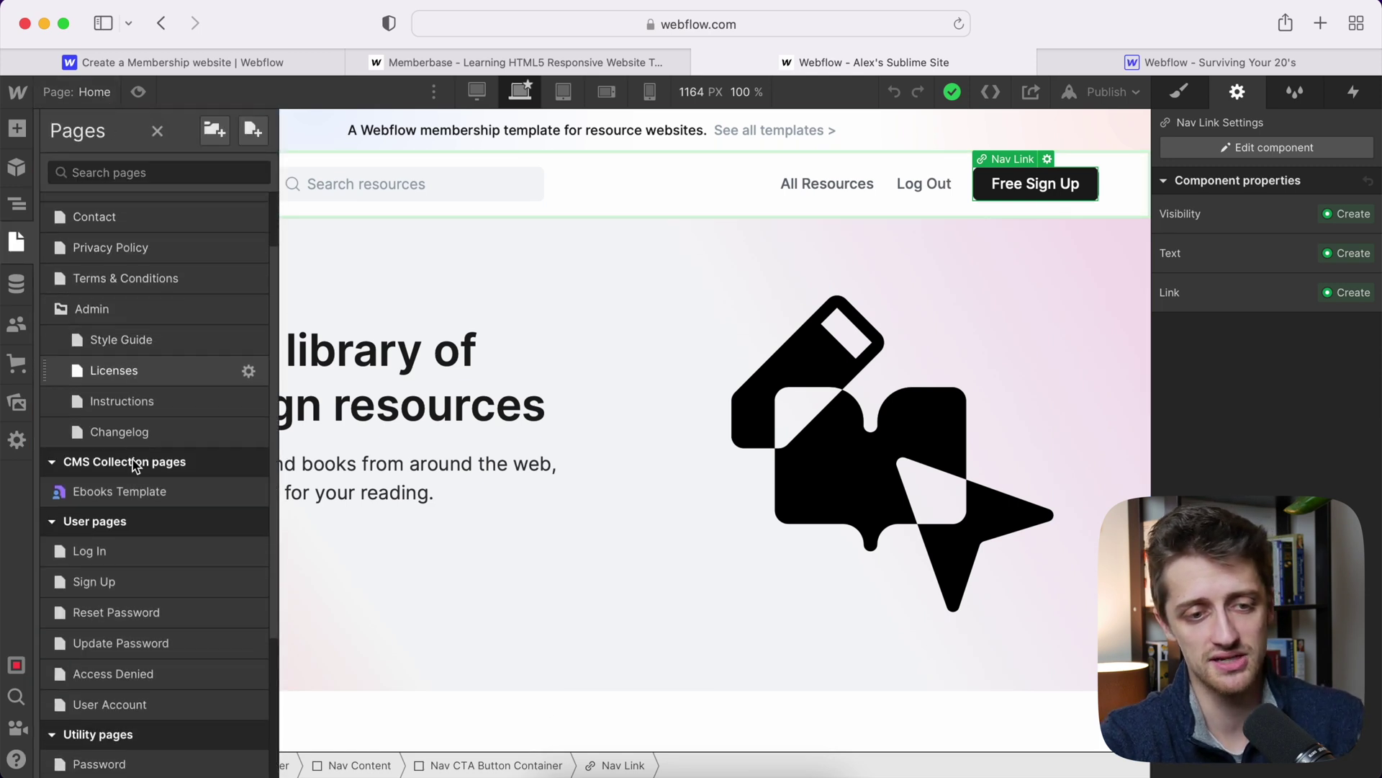
scroll(170, 338, "up", 5)
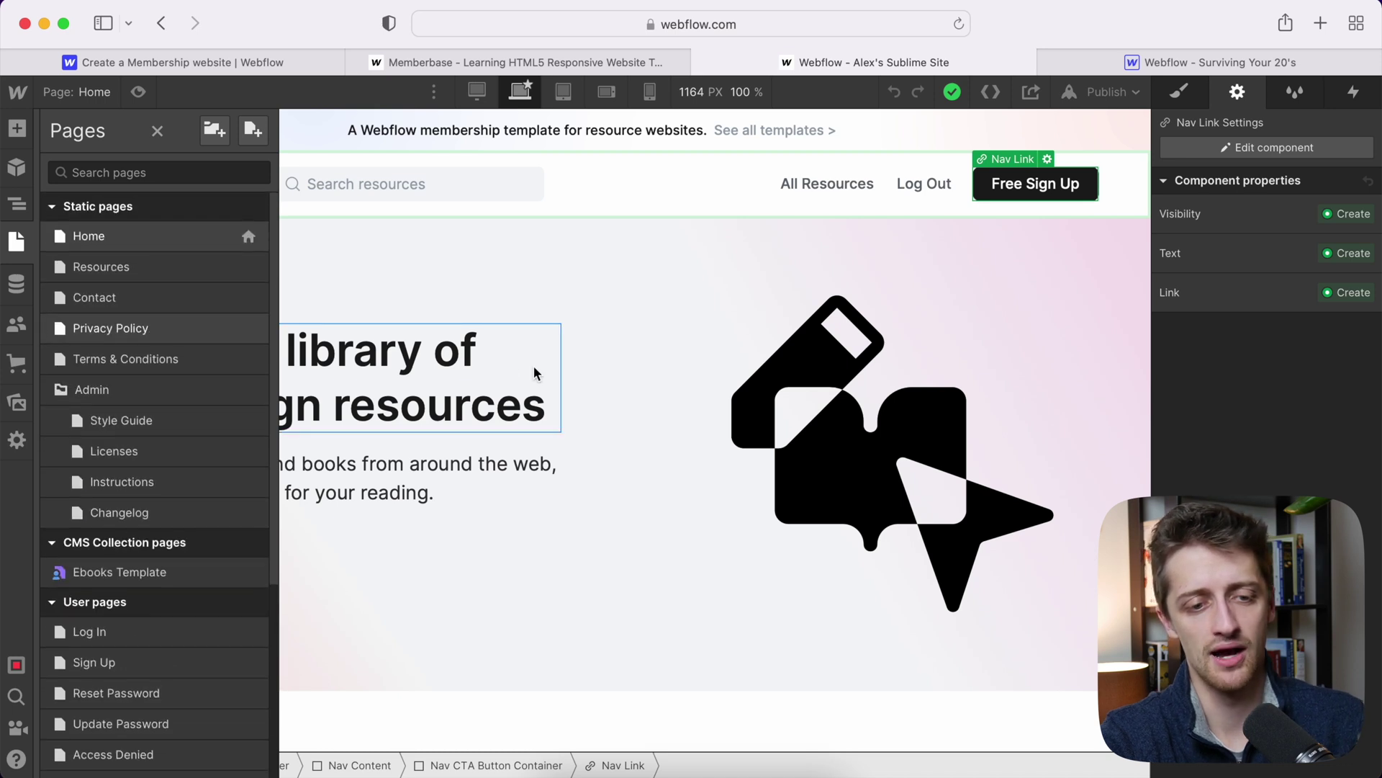
left_click(611, 385)
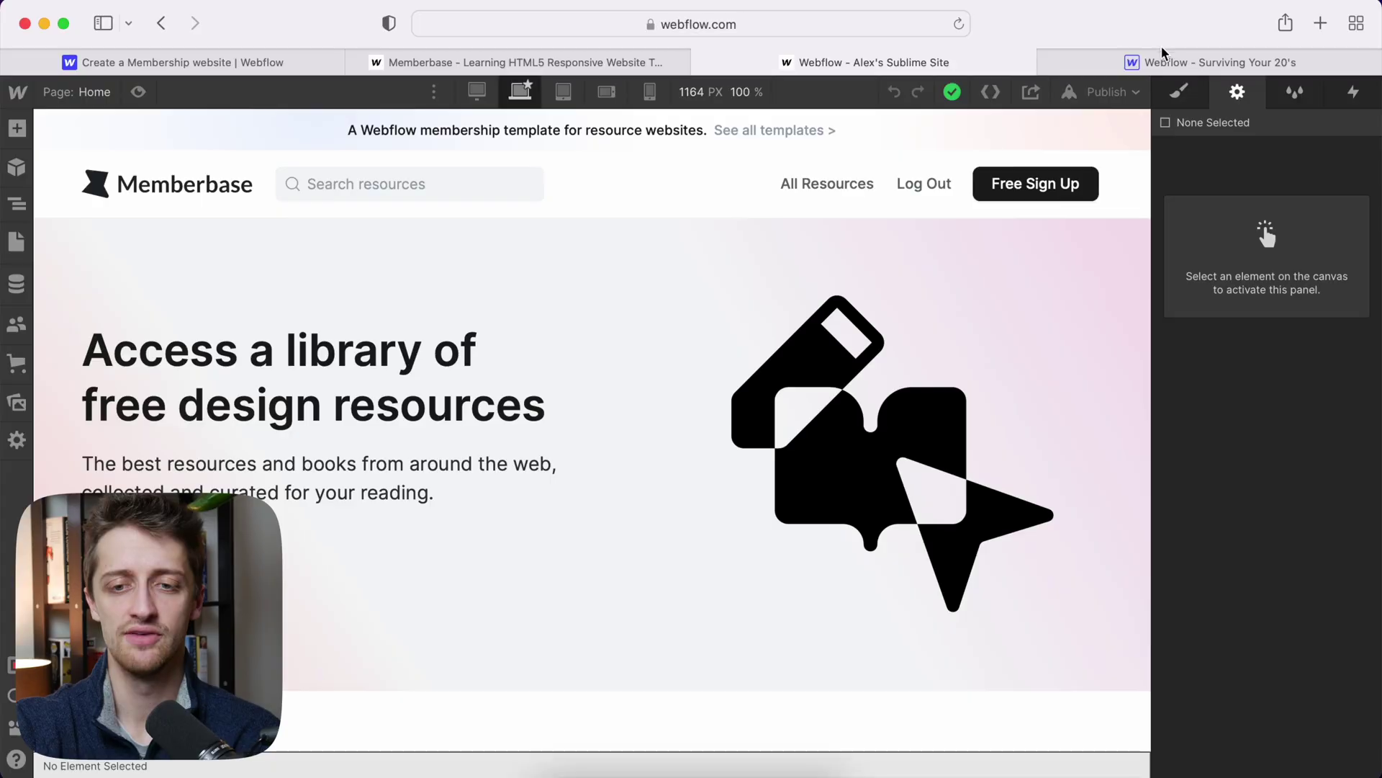
- Examine the login form's settings in the Surviving Your 20's project and the default redirects in the Memberstack Dashboard
left_click(1162, 55)
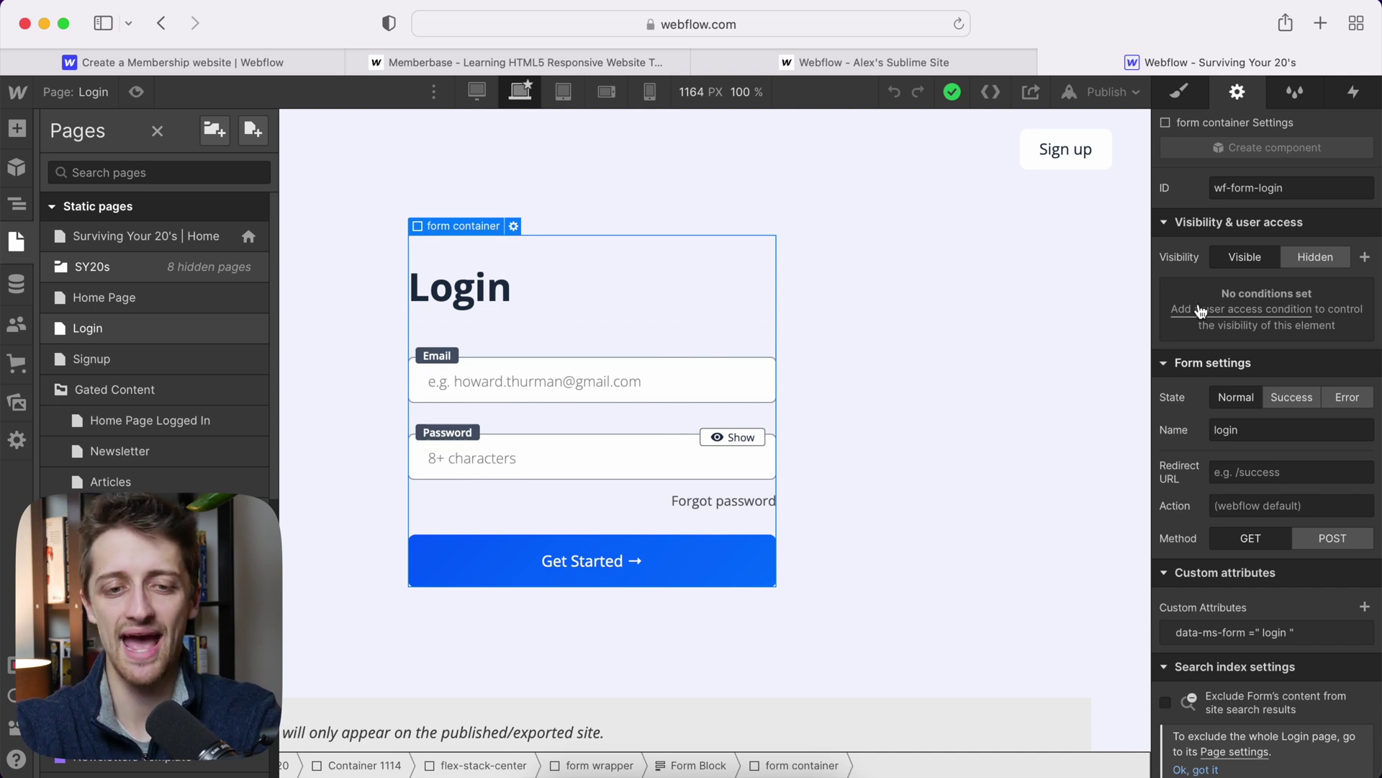
scroll(1244, 624, "down", 1)
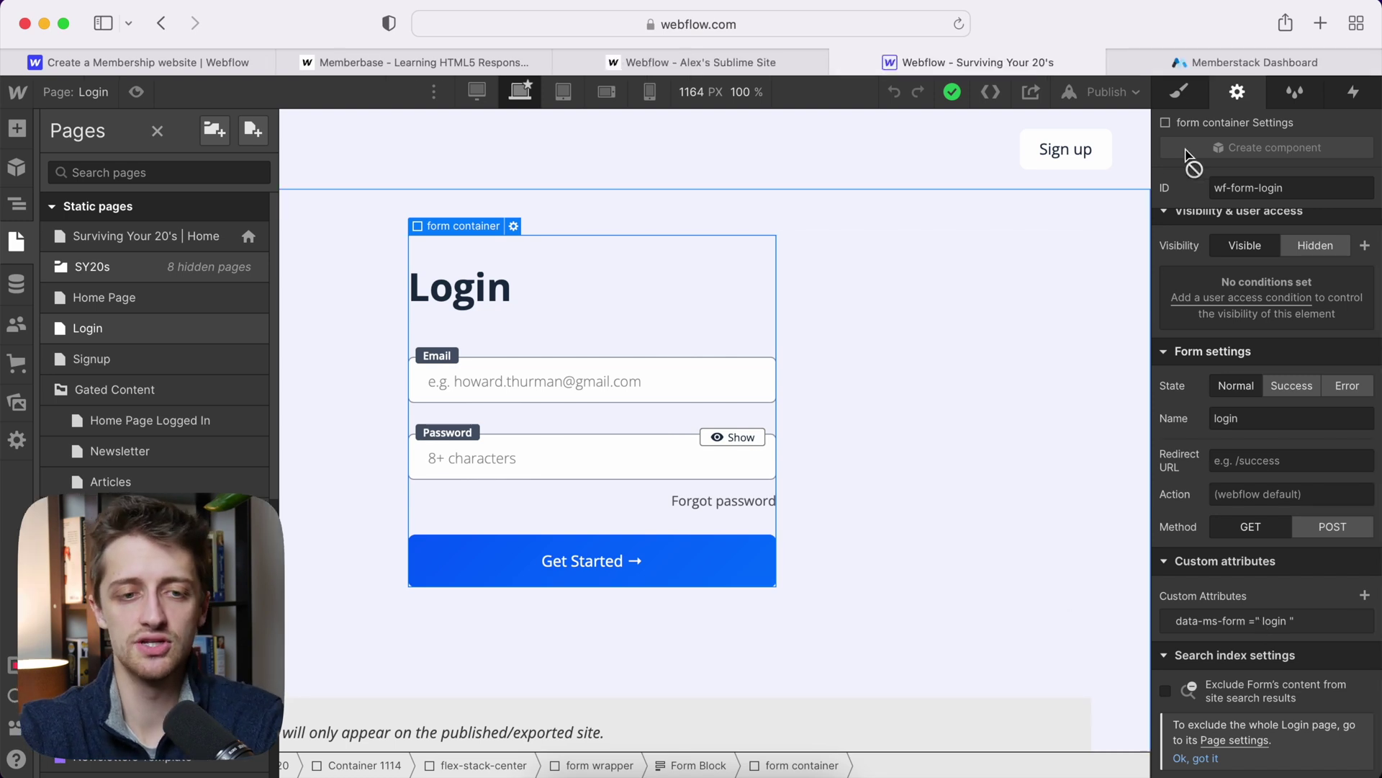
left_click(1210, 69)
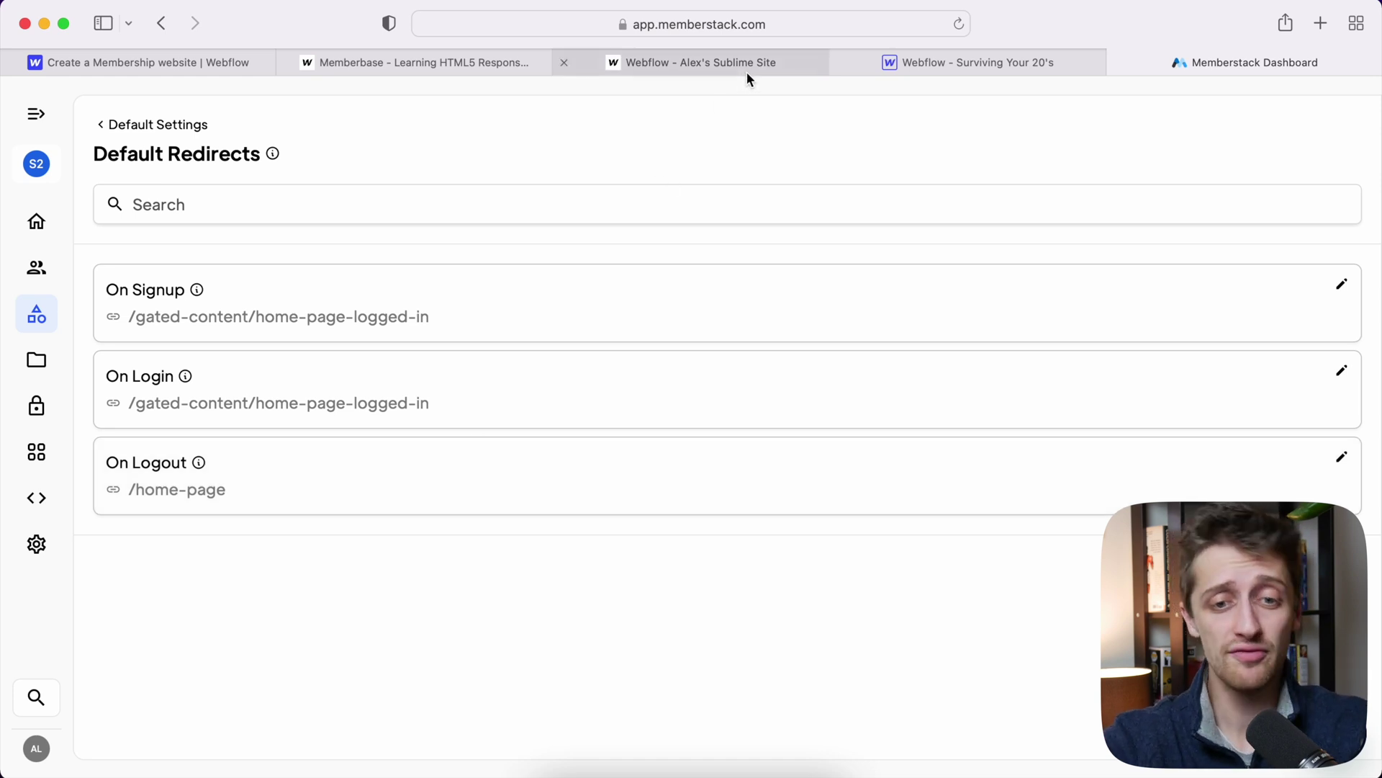
- Return to the Memberbase template site, open its Sign Up user page and select the sign-up form card to view its settings
mouse_move(747, 72)
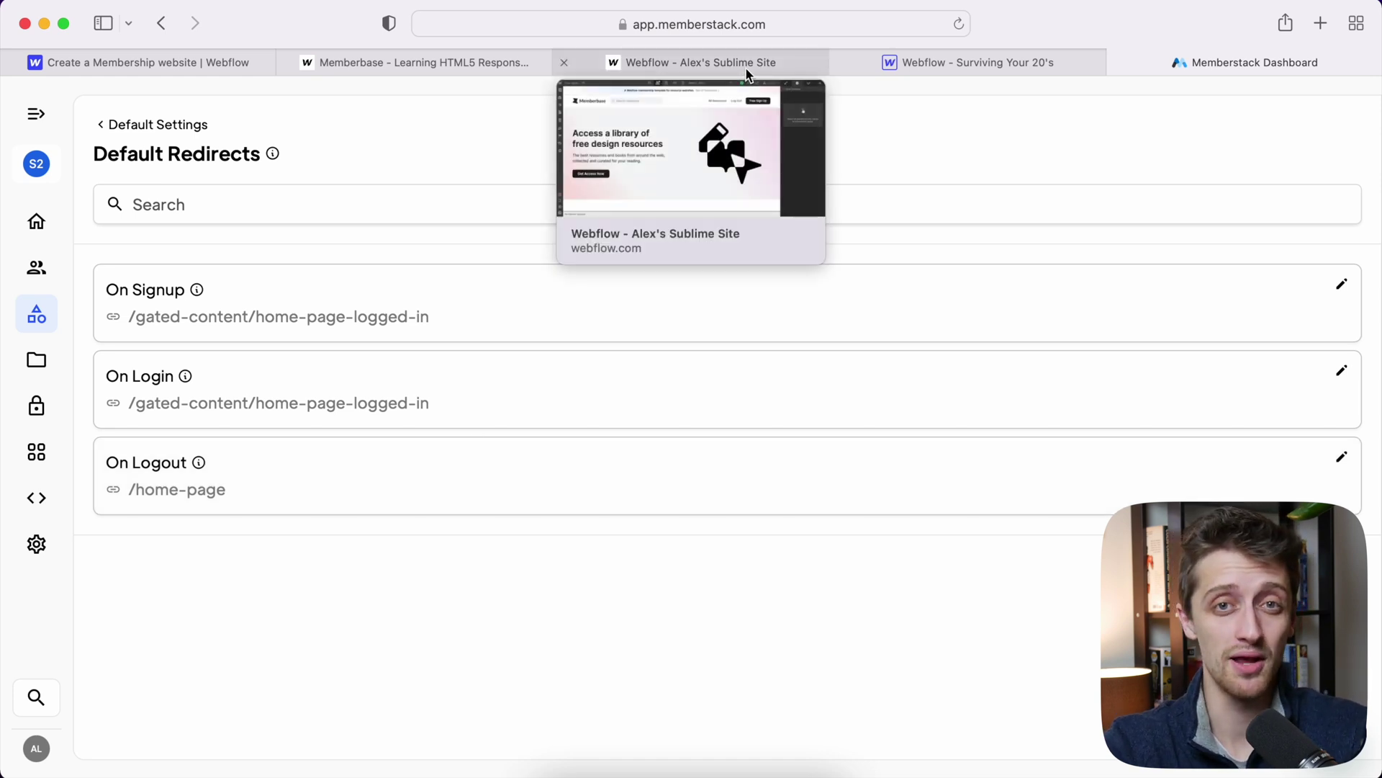
left_click(748, 72)
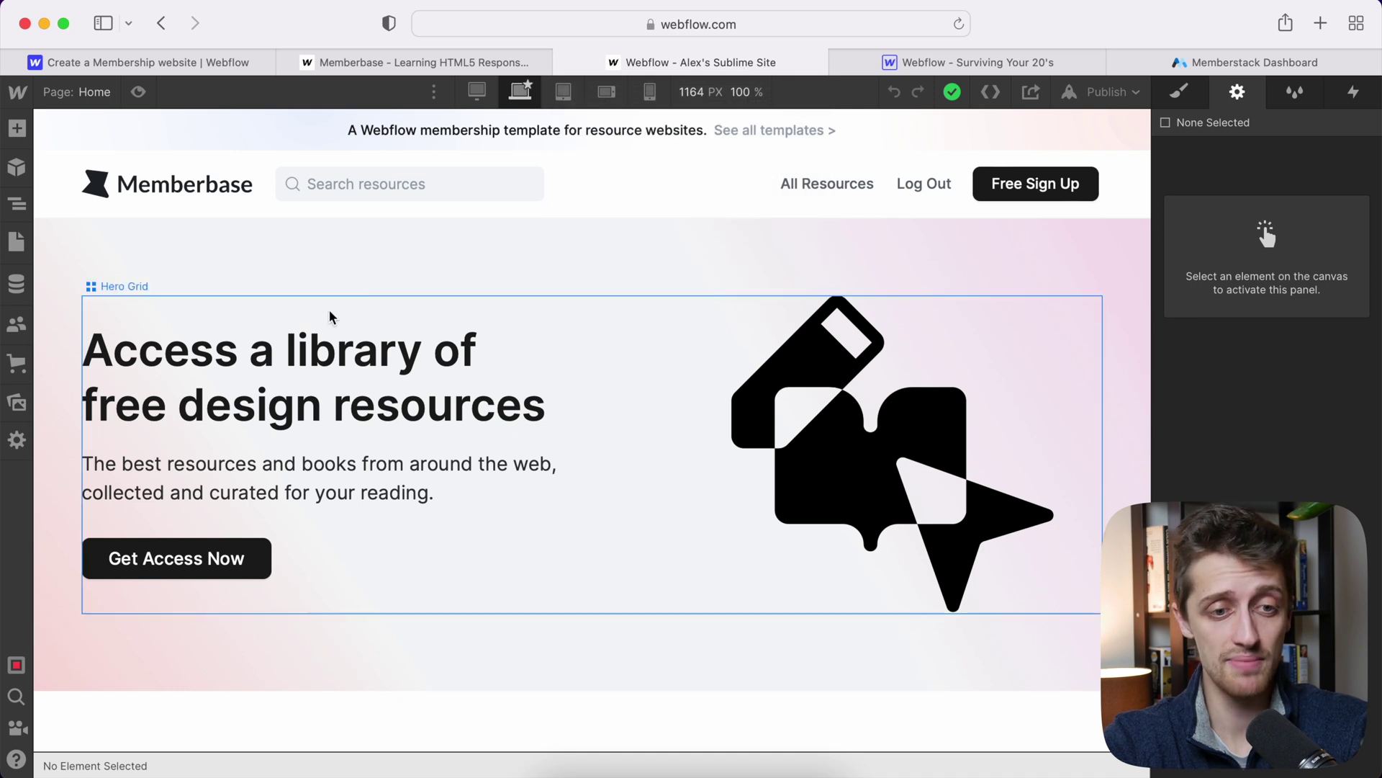
left_click(93, 92)
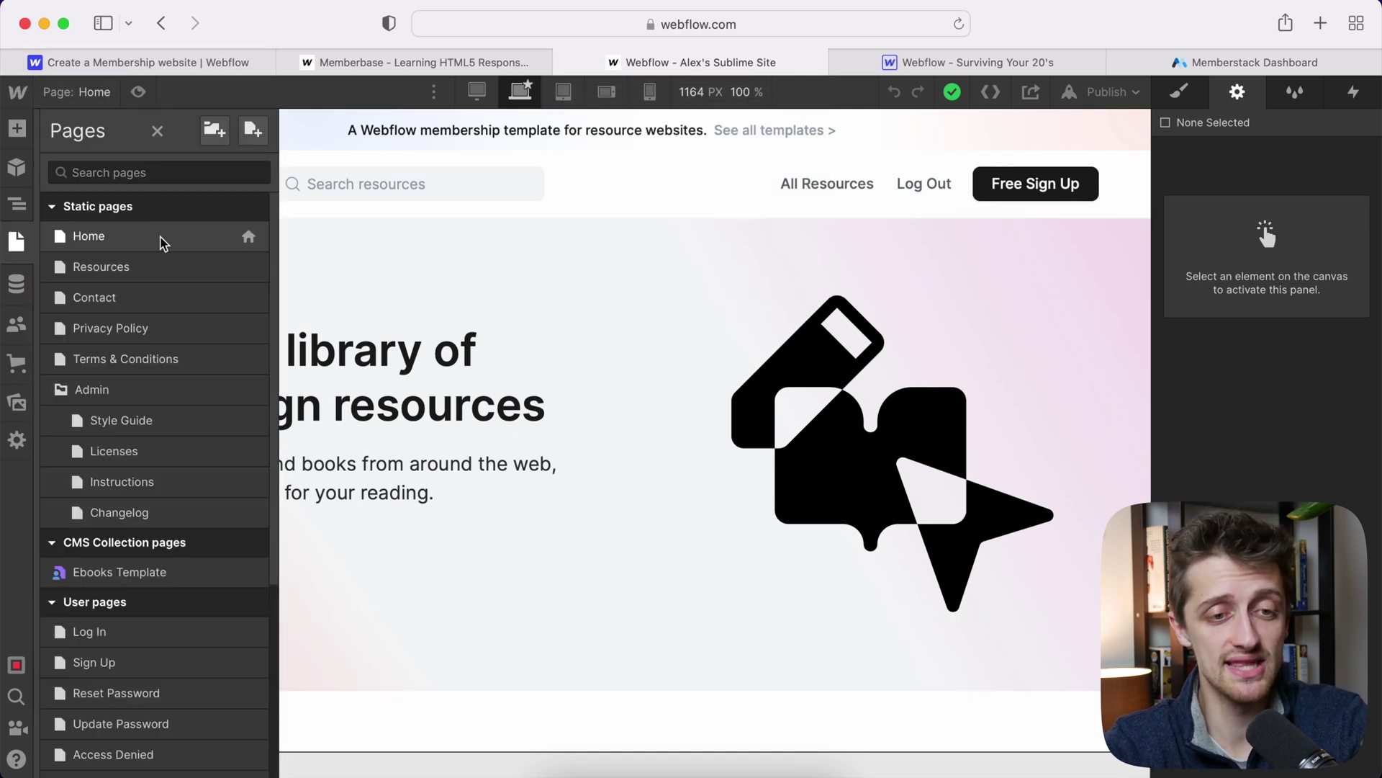
scroll(161, 457, "down", 5)
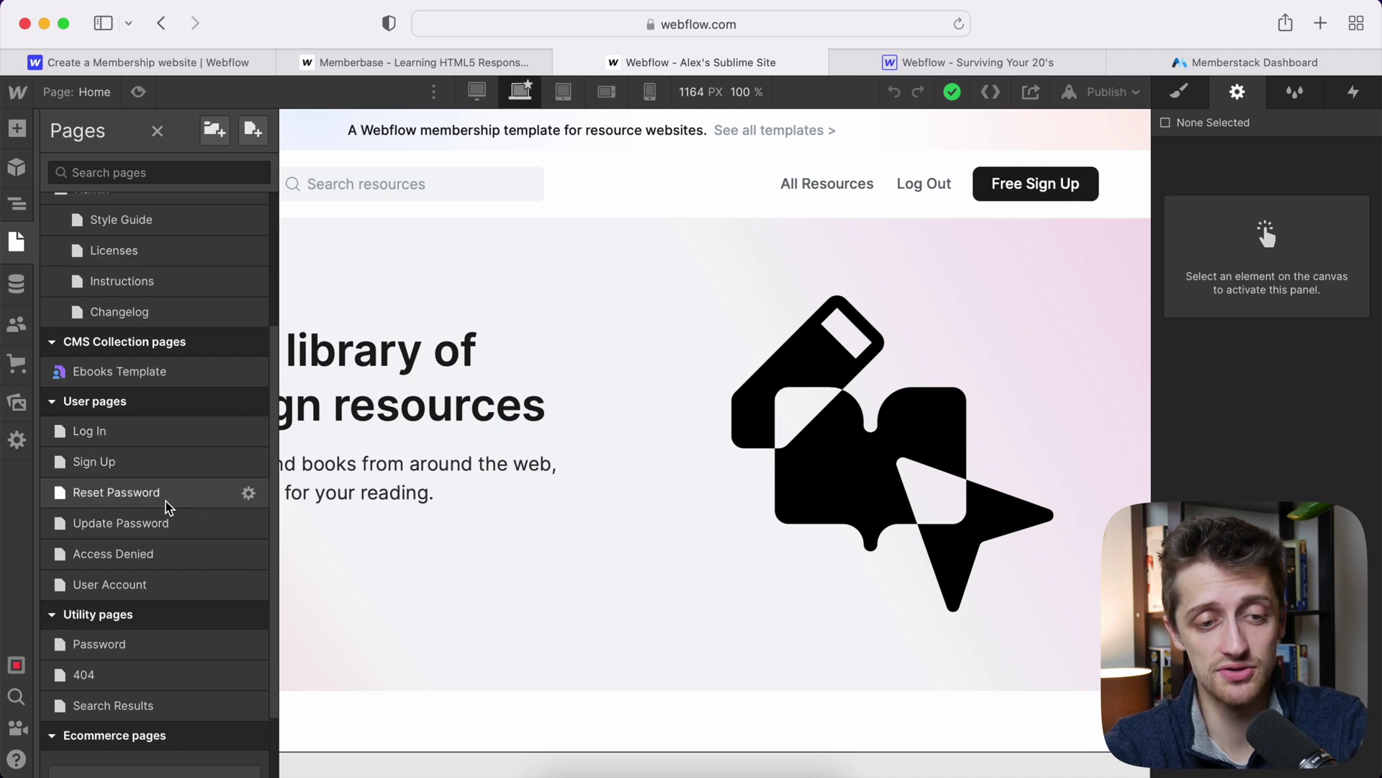
left_click(167, 464)
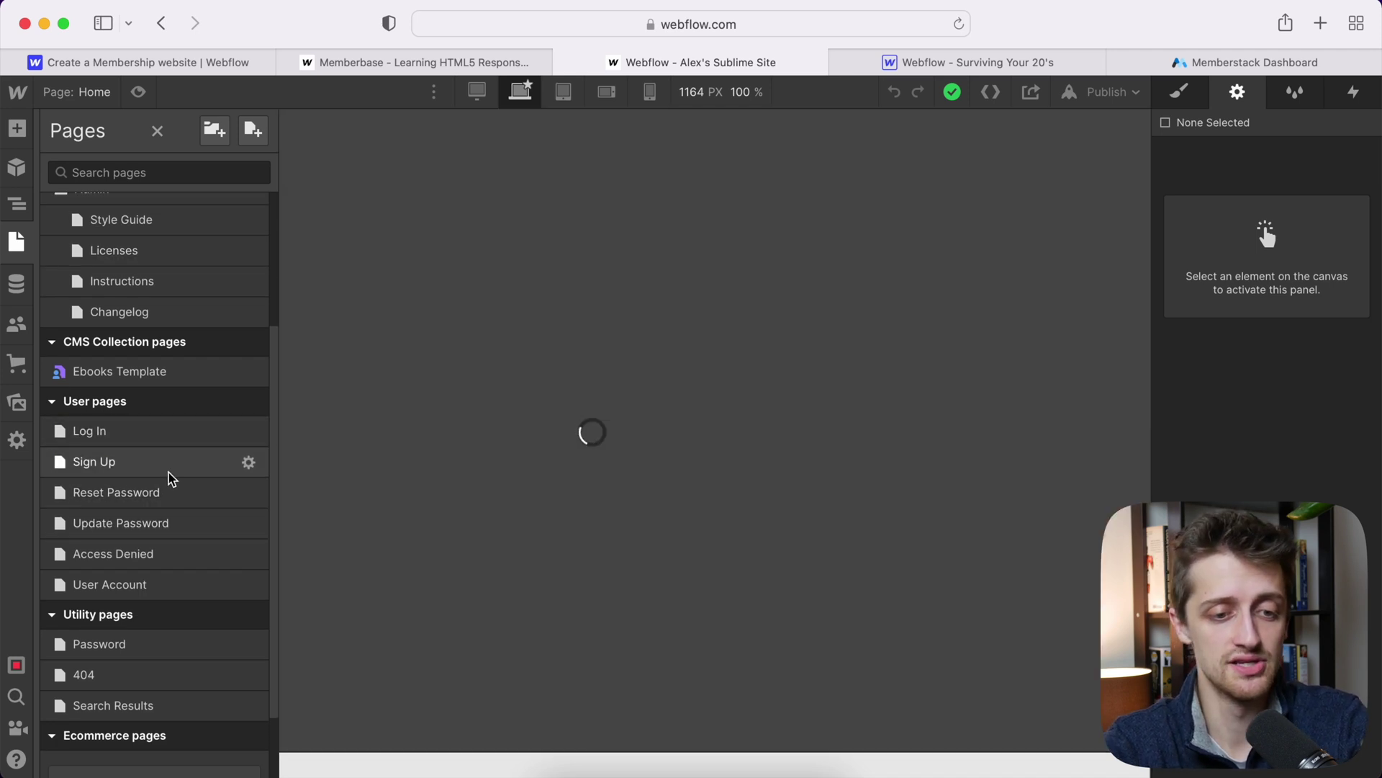
left_click(434, 287)
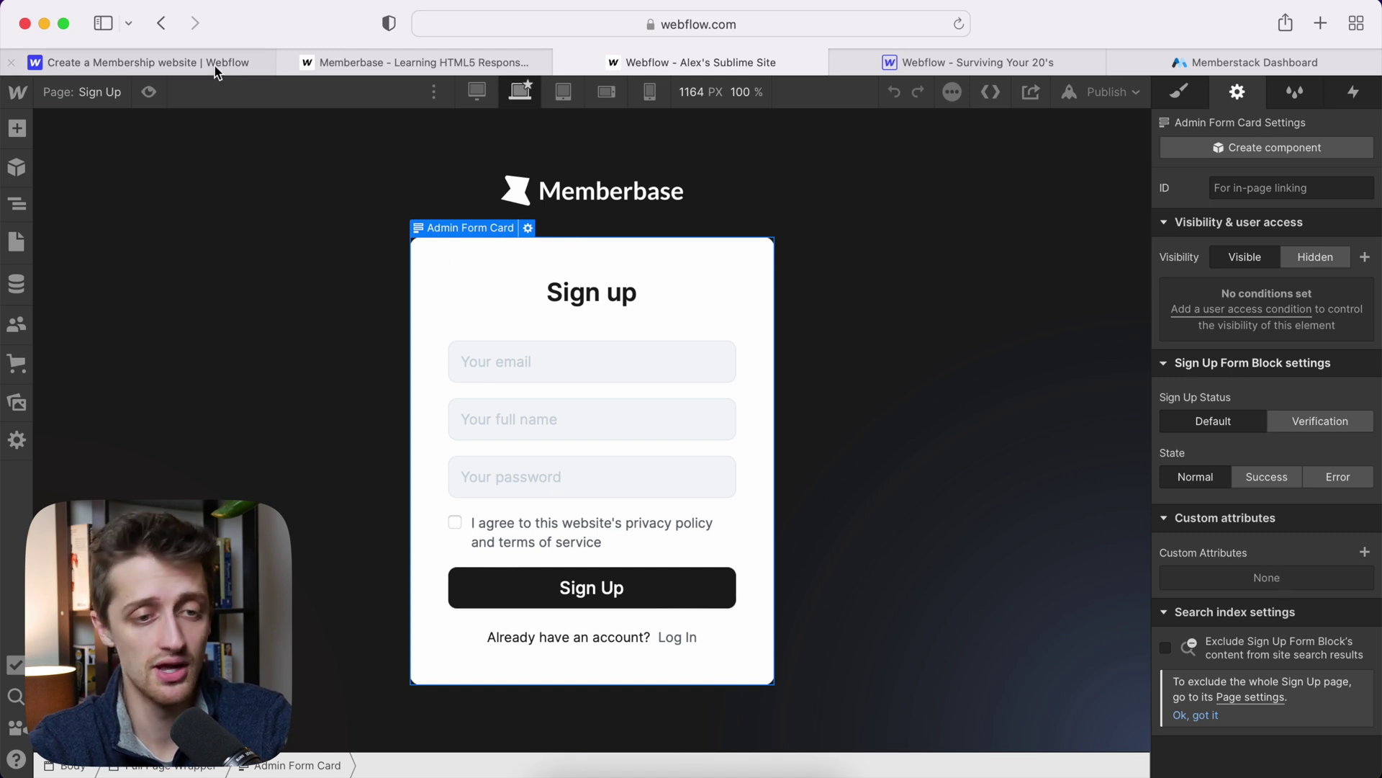
- Open the Log In user page and choose Resources as the redirect fallback of its form card
left_click(90, 93)
scroll(123, 468, "down", 4)
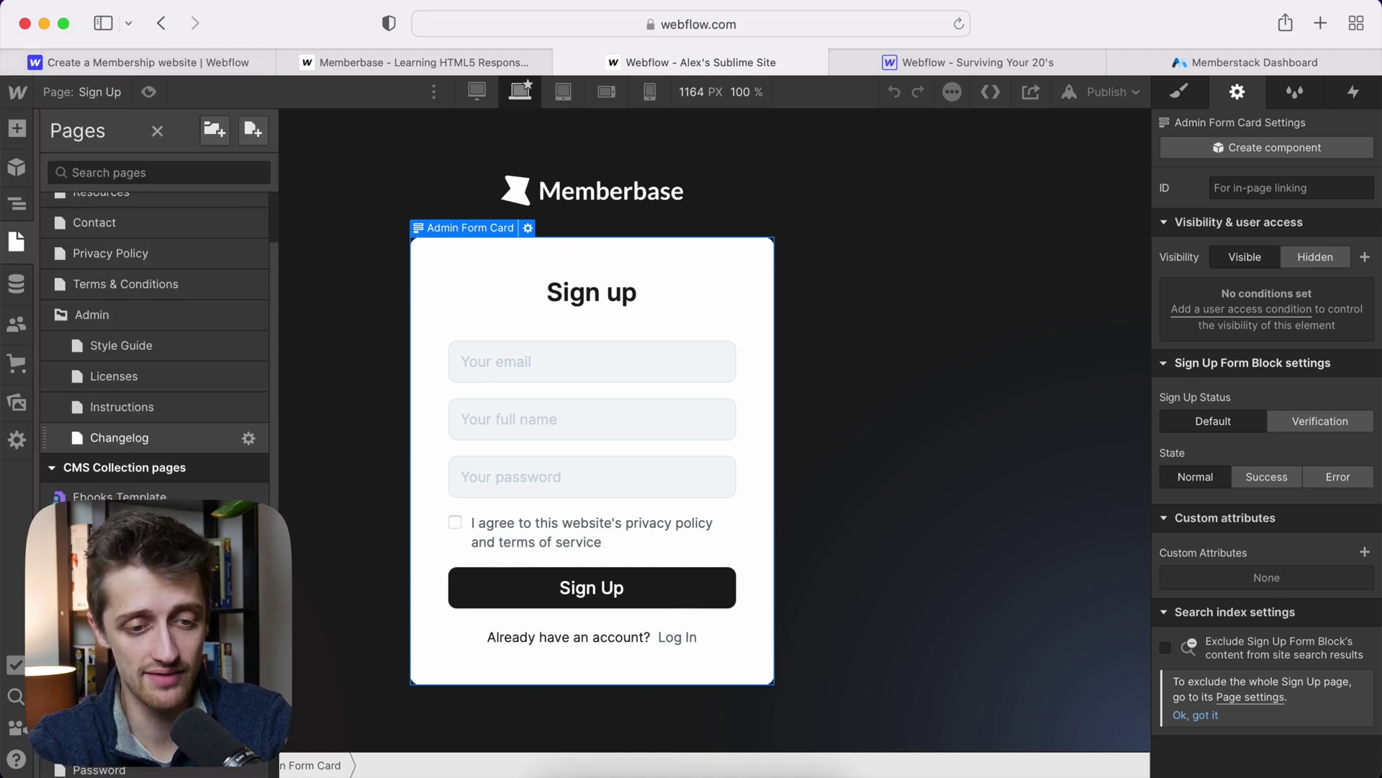
left_click(134, 489)
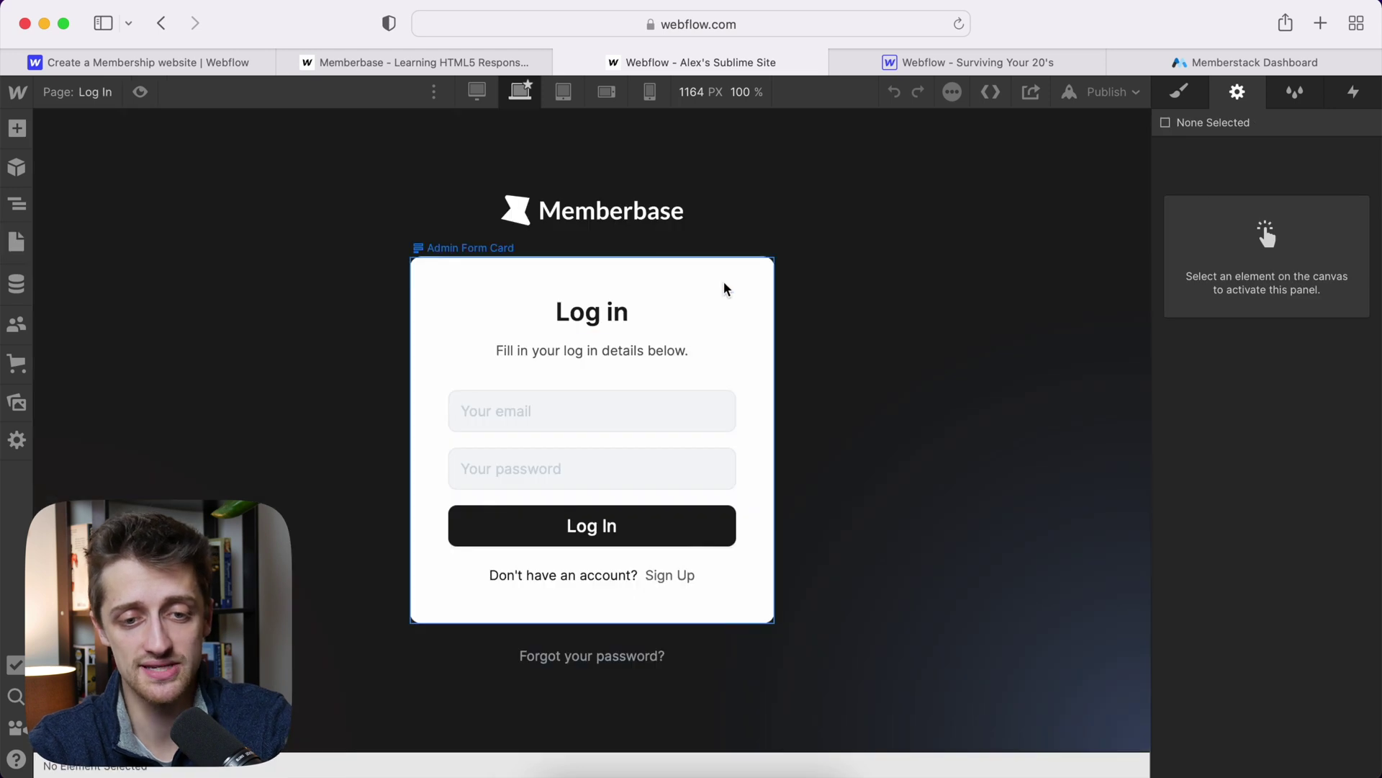
left_click(725, 286)
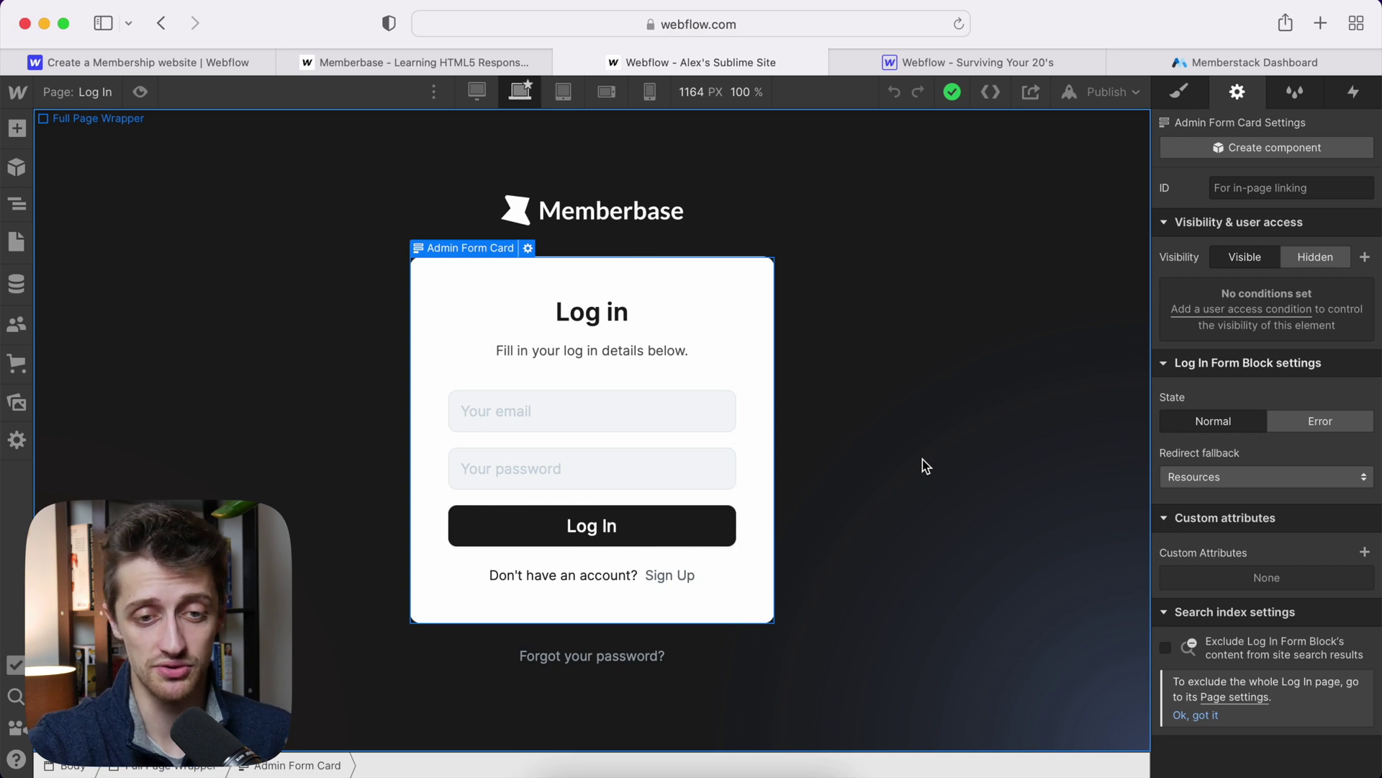
left_click(1238, 481)
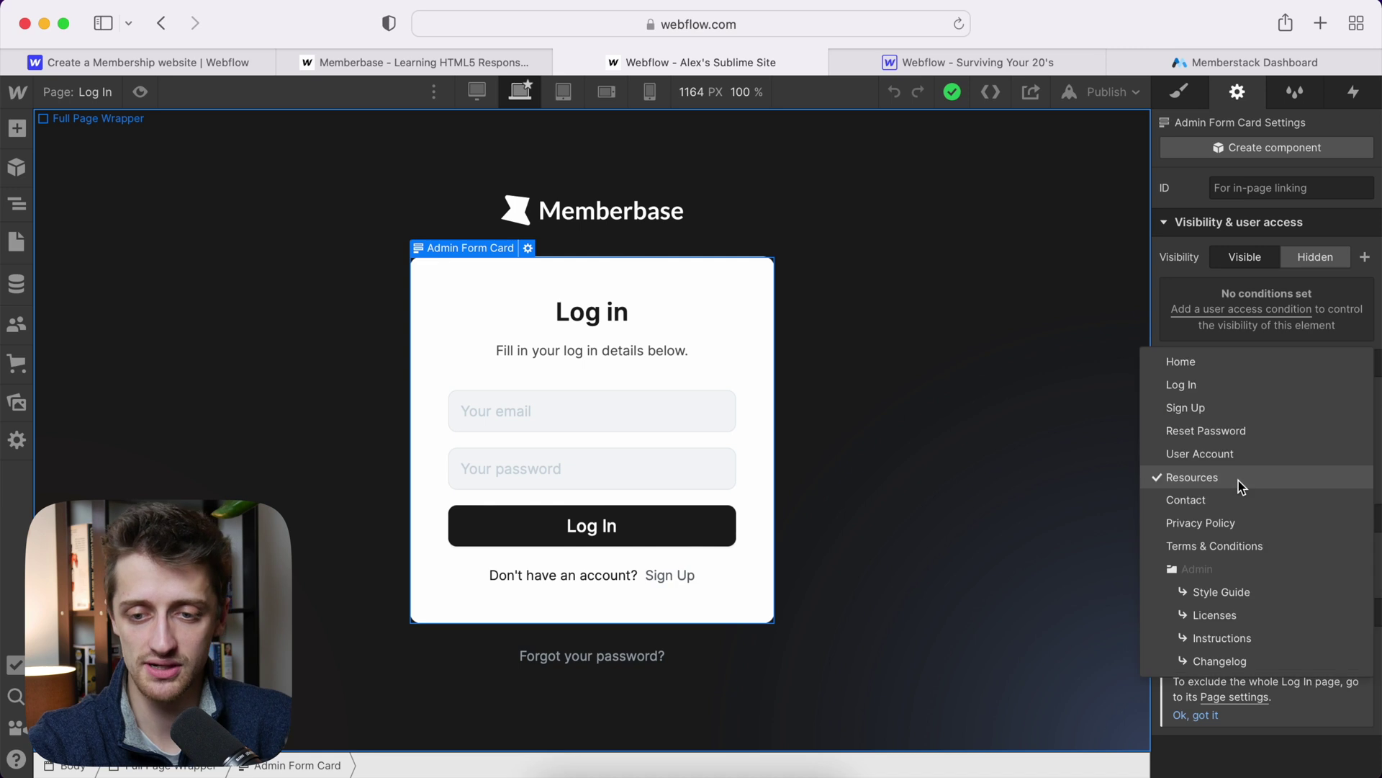
left_click(1227, 475)
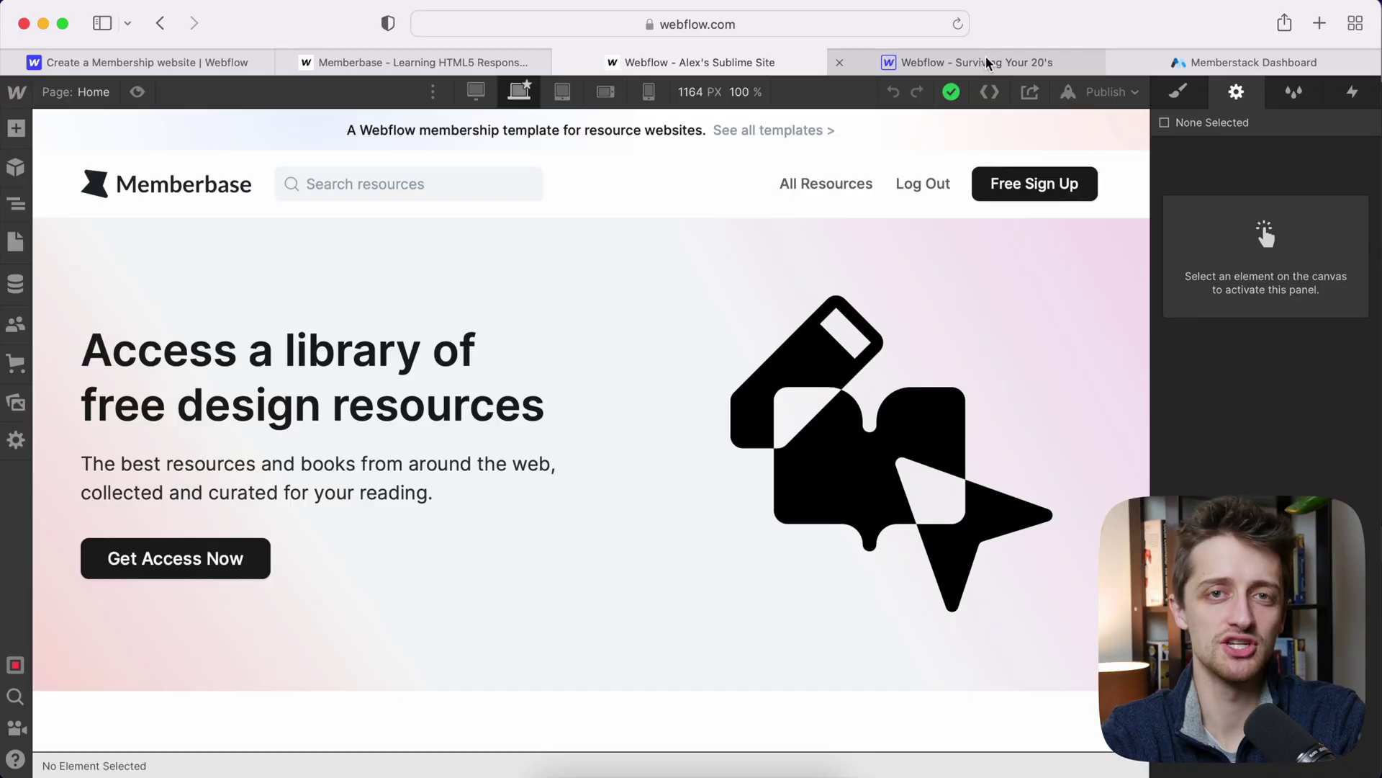
- View the Home Page Logged In page inside the Gated Content folder of the Surviving Your 20's project
left_click(986, 62)
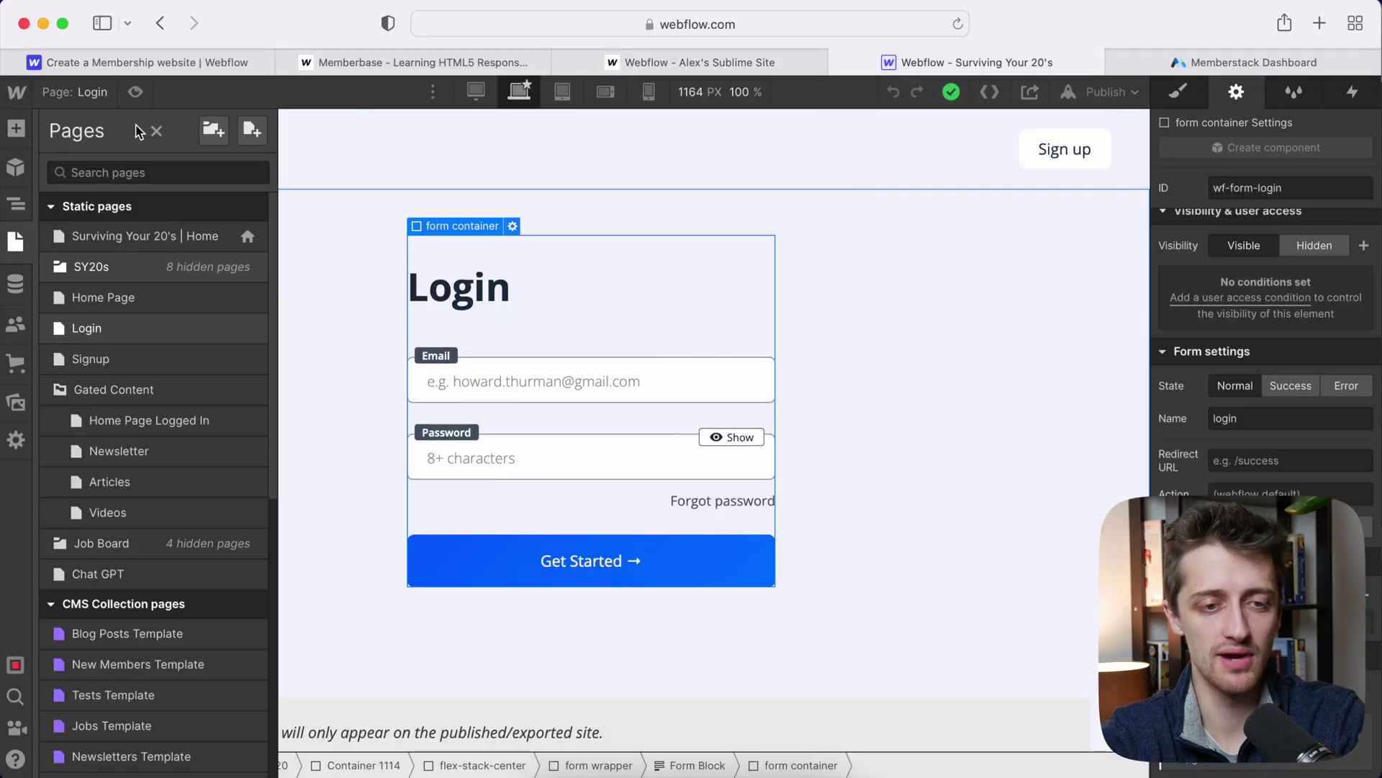
scroll(135, 364, "down", 2)
scroll(133, 353, "down", 1)
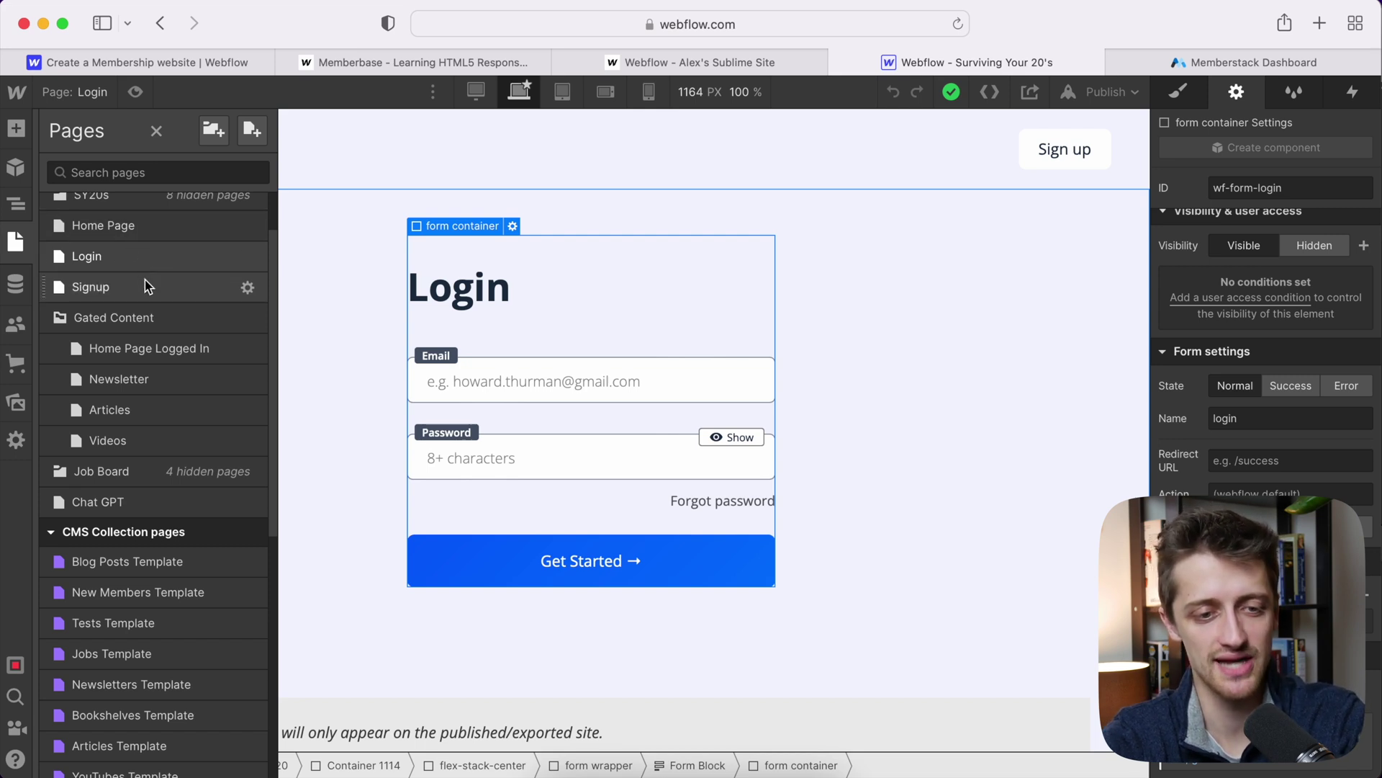
left_click(166, 353)
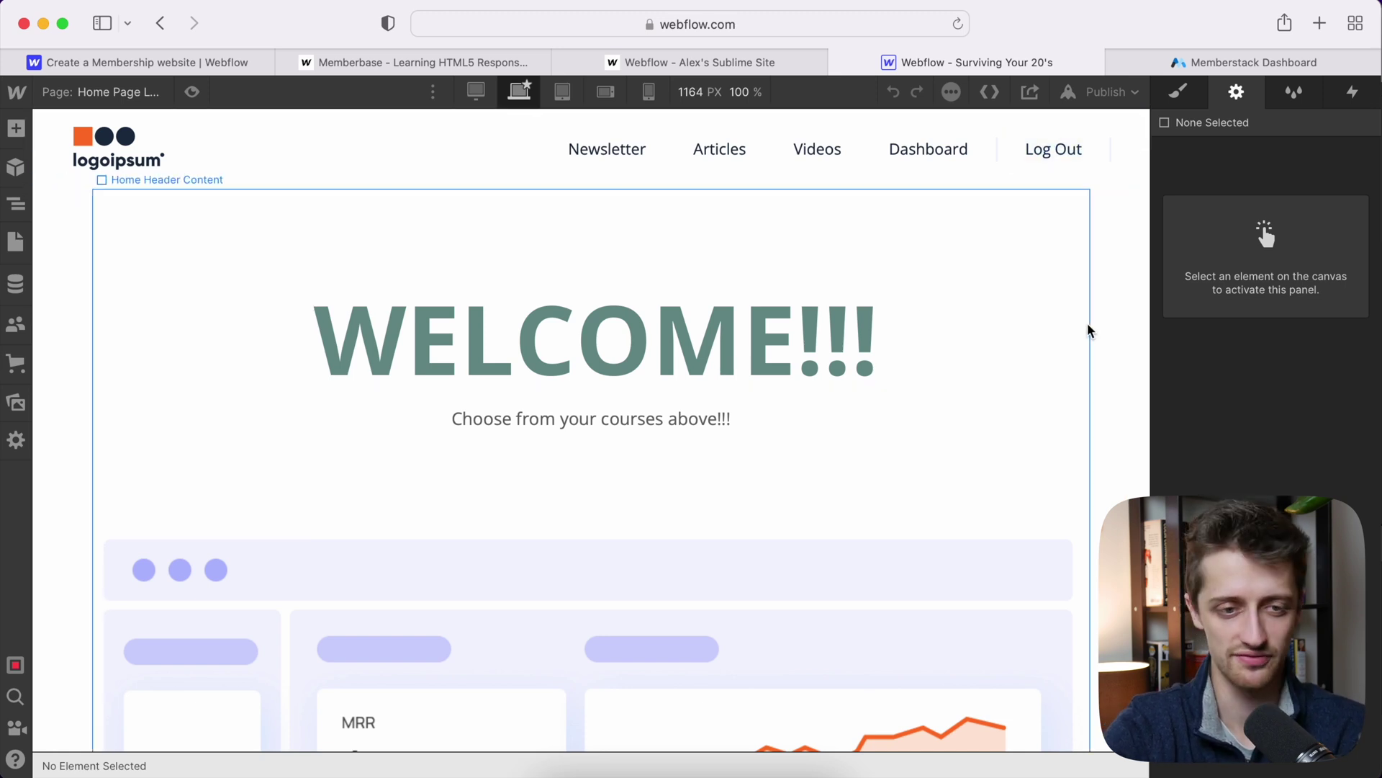
left_click(135, 92)
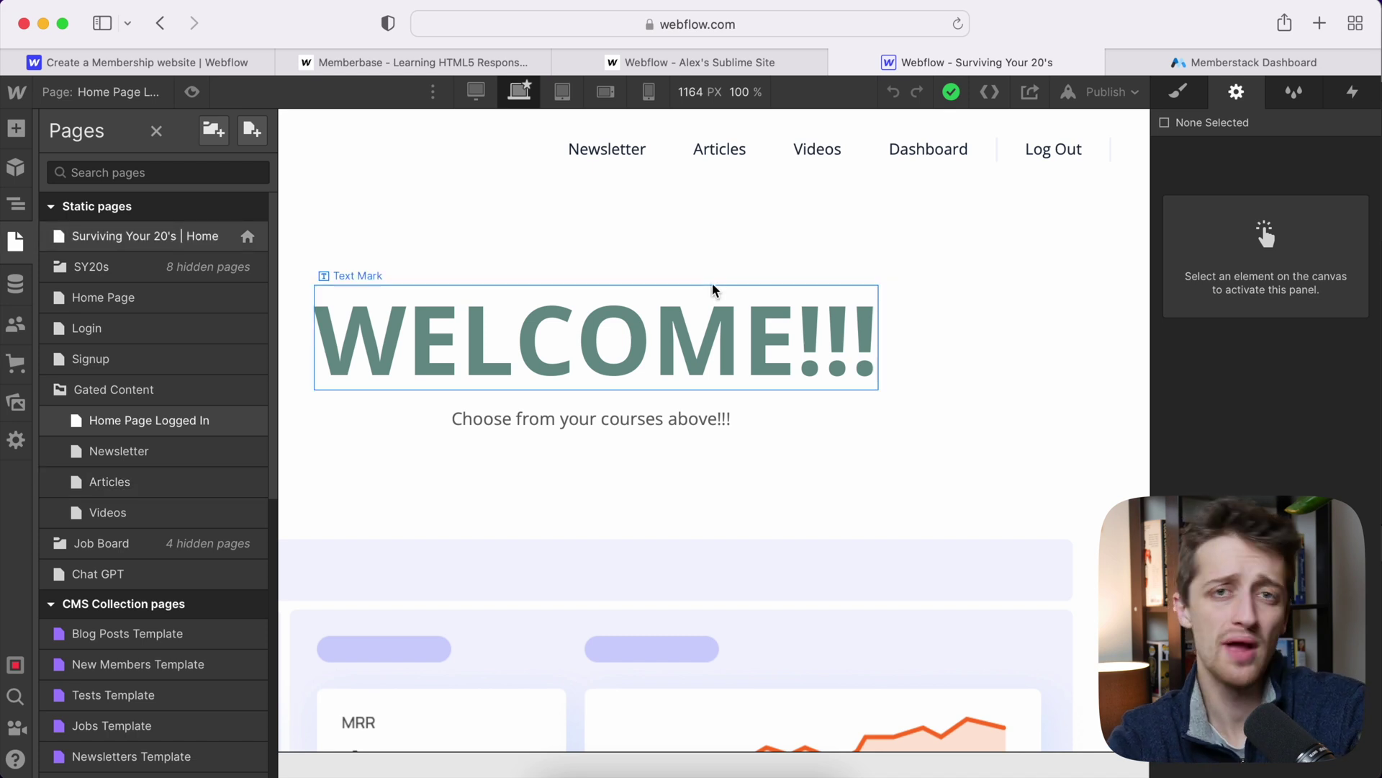
- Return to the Memberbase template site, review the Free Account access group's access settings and restricted content, and close the user management view
left_click(706, 64)
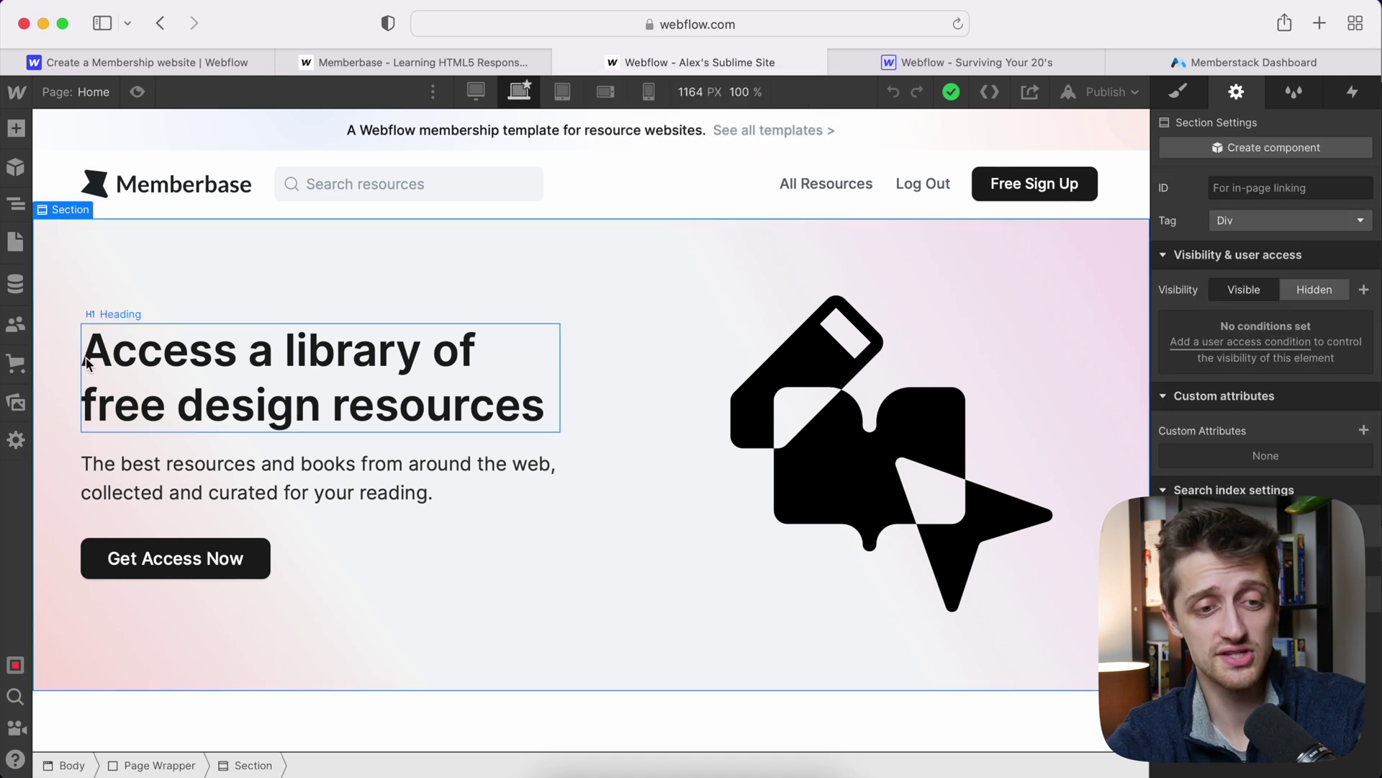
left_click(16, 324)
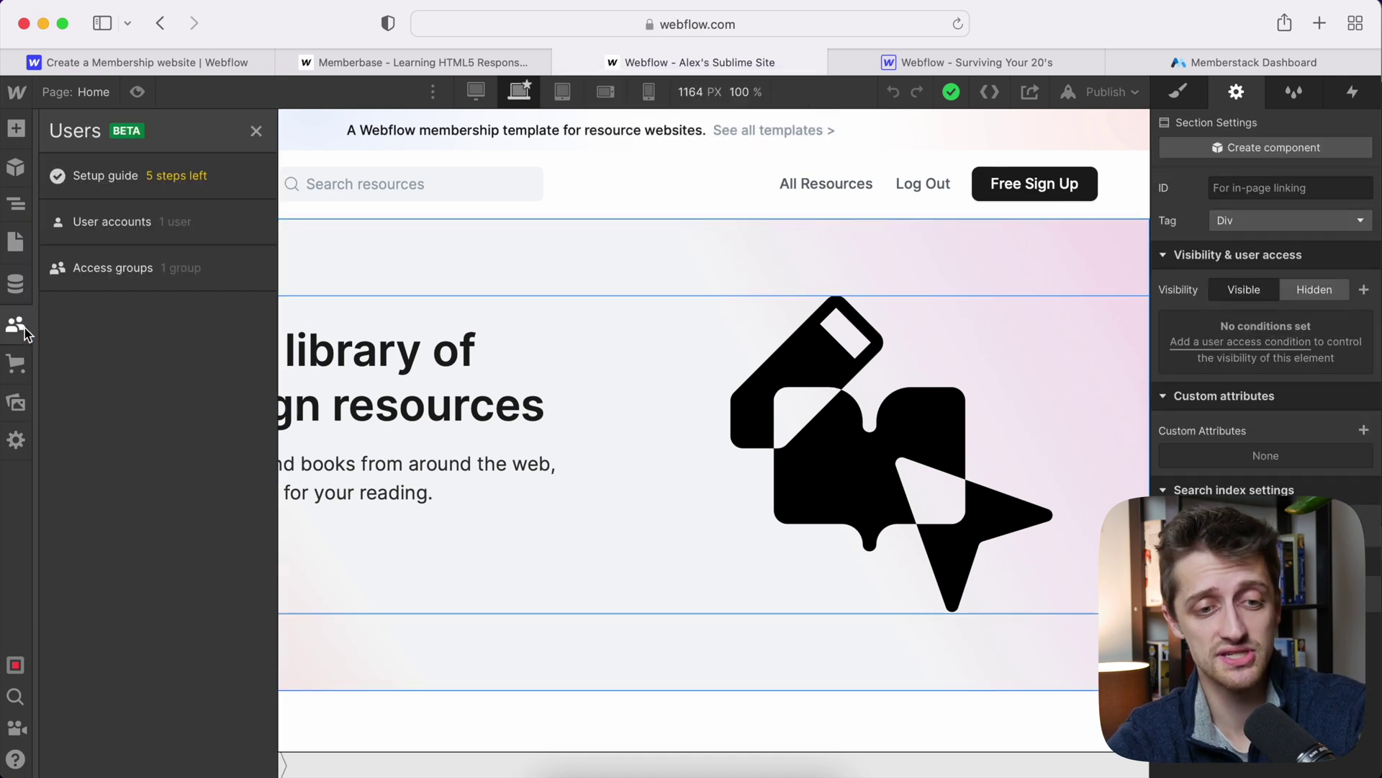
left_click(166, 267)
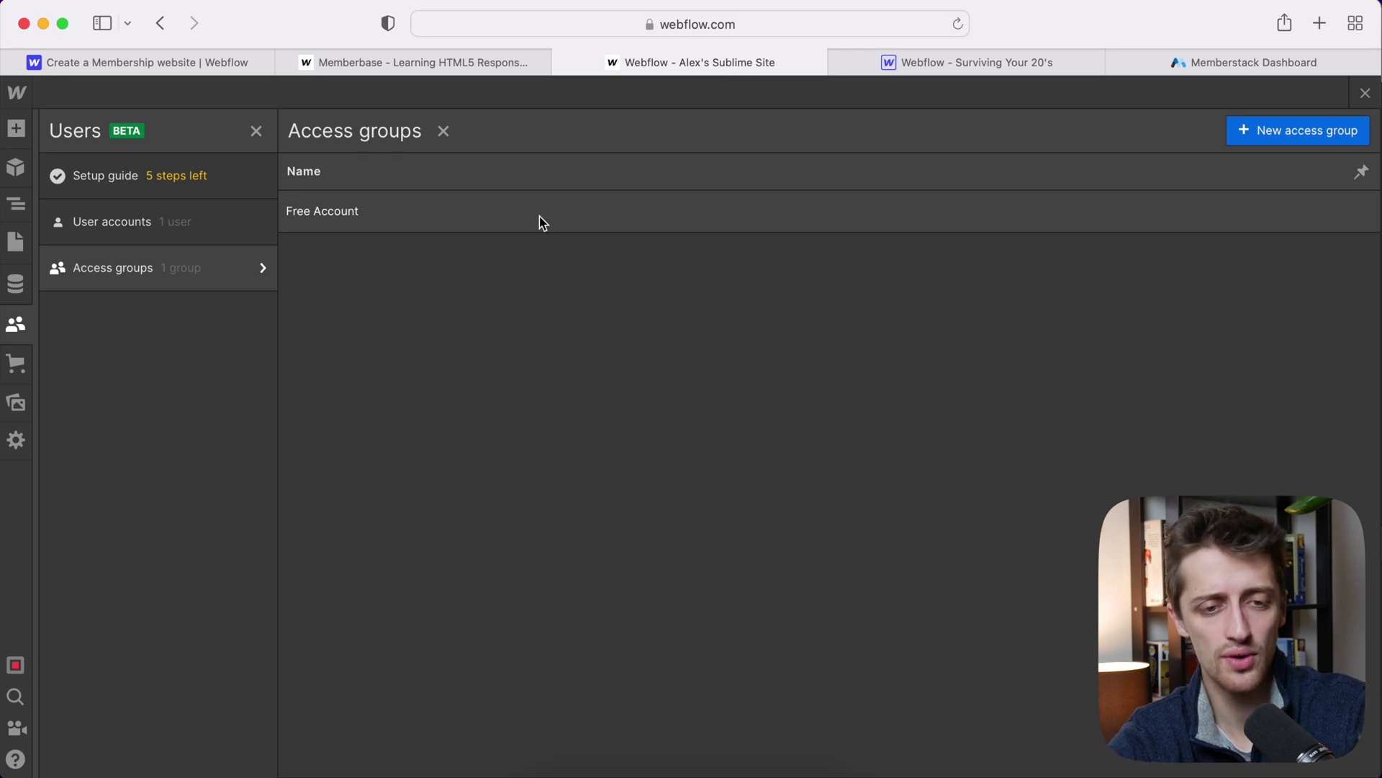
left_click(419, 224)
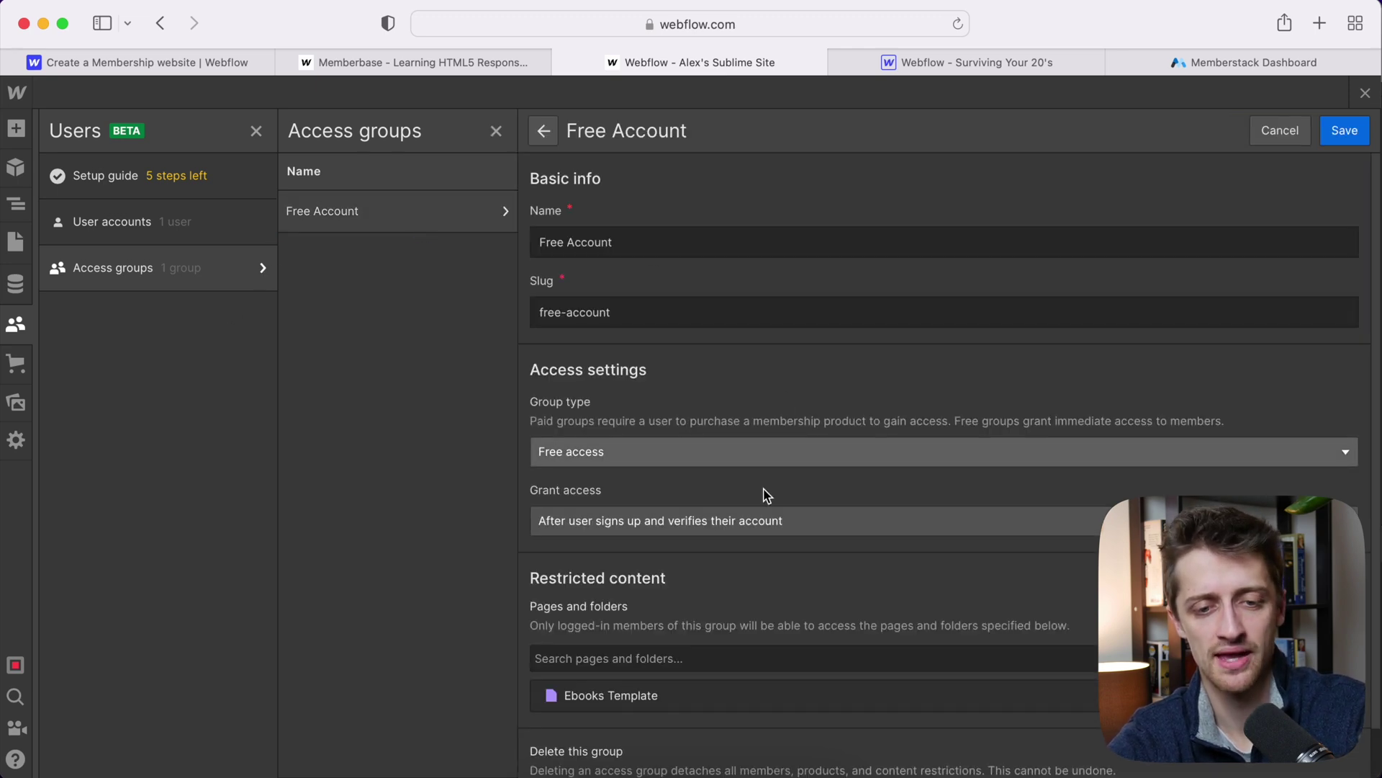
scroll(757, 508, "up", 1)
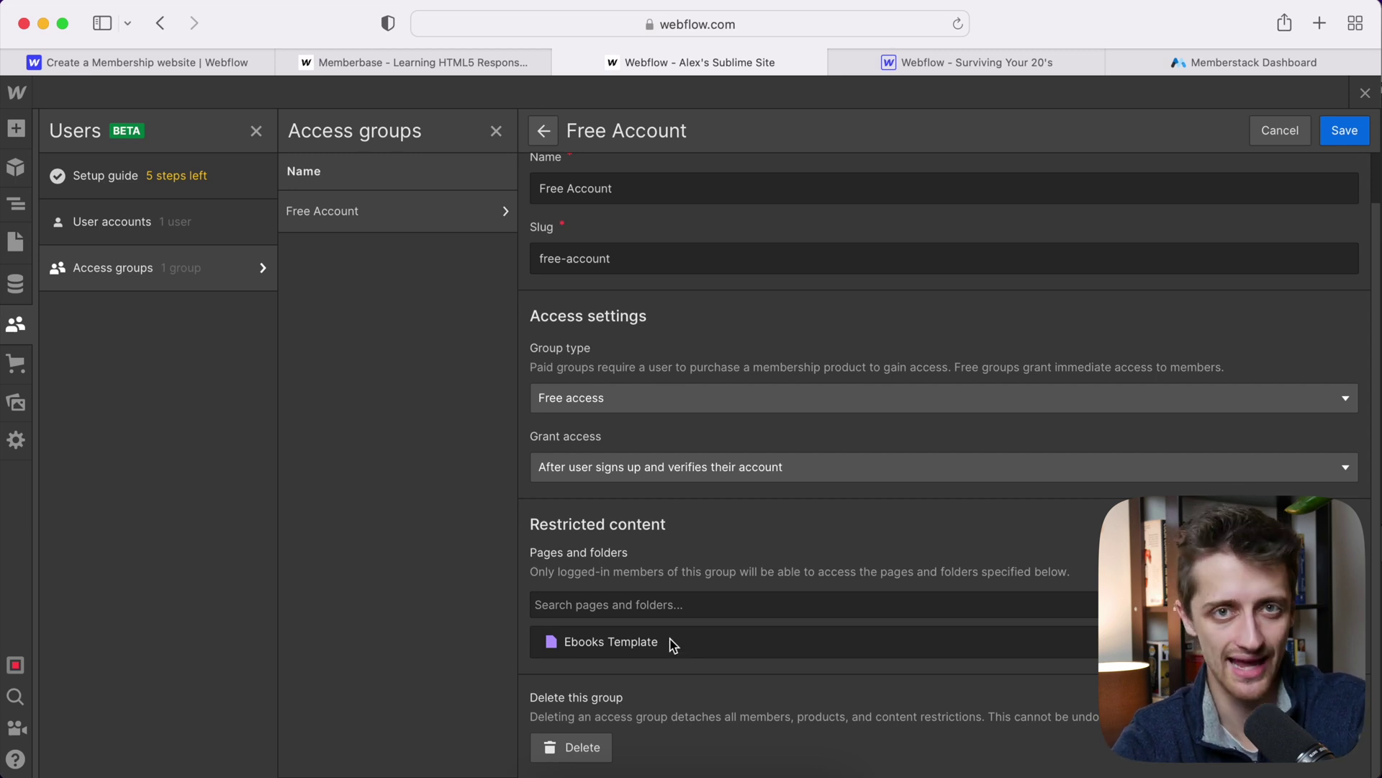
left_click(1364, 95)
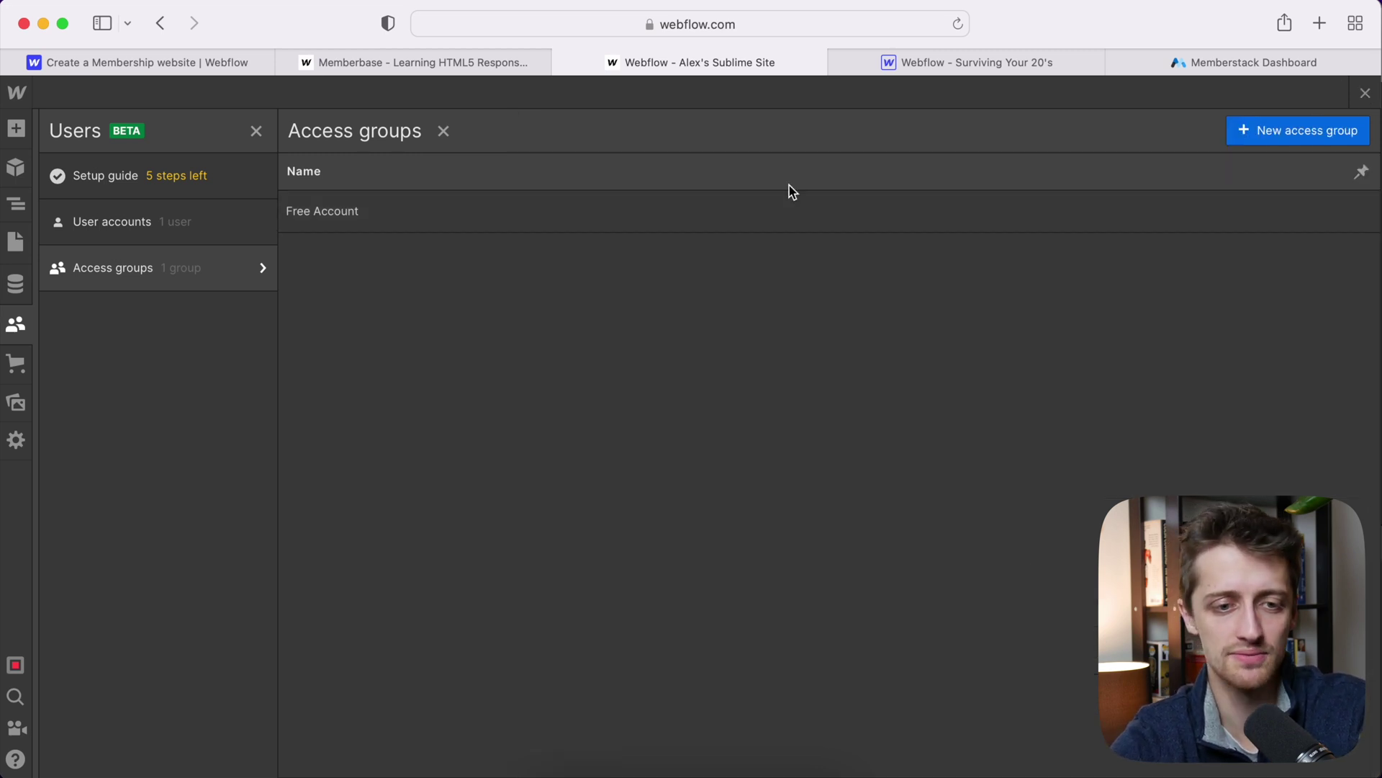
left_click(1365, 93)
- Open the page settings of the Ebooks Template collection page and look through them
left_click(75, 92)
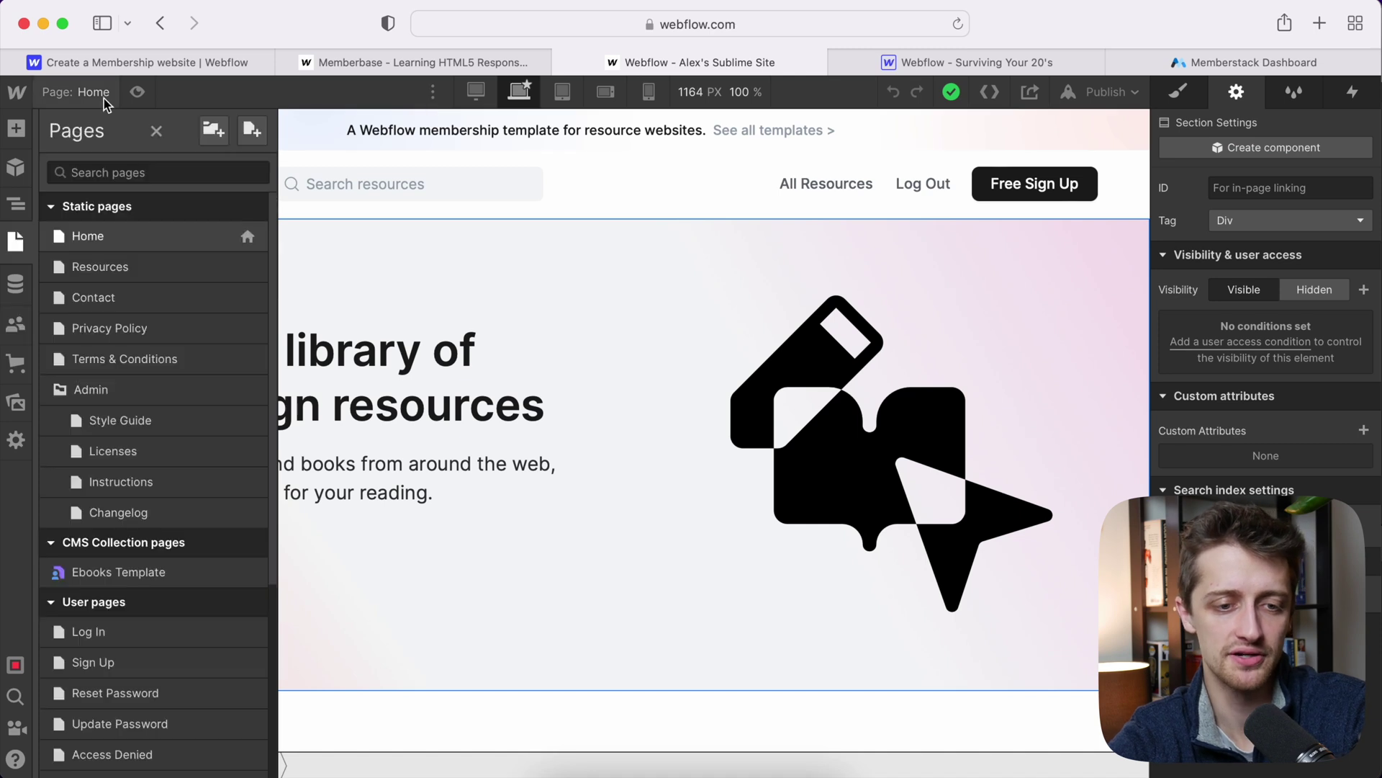
scroll(129, 585, "down", 1)
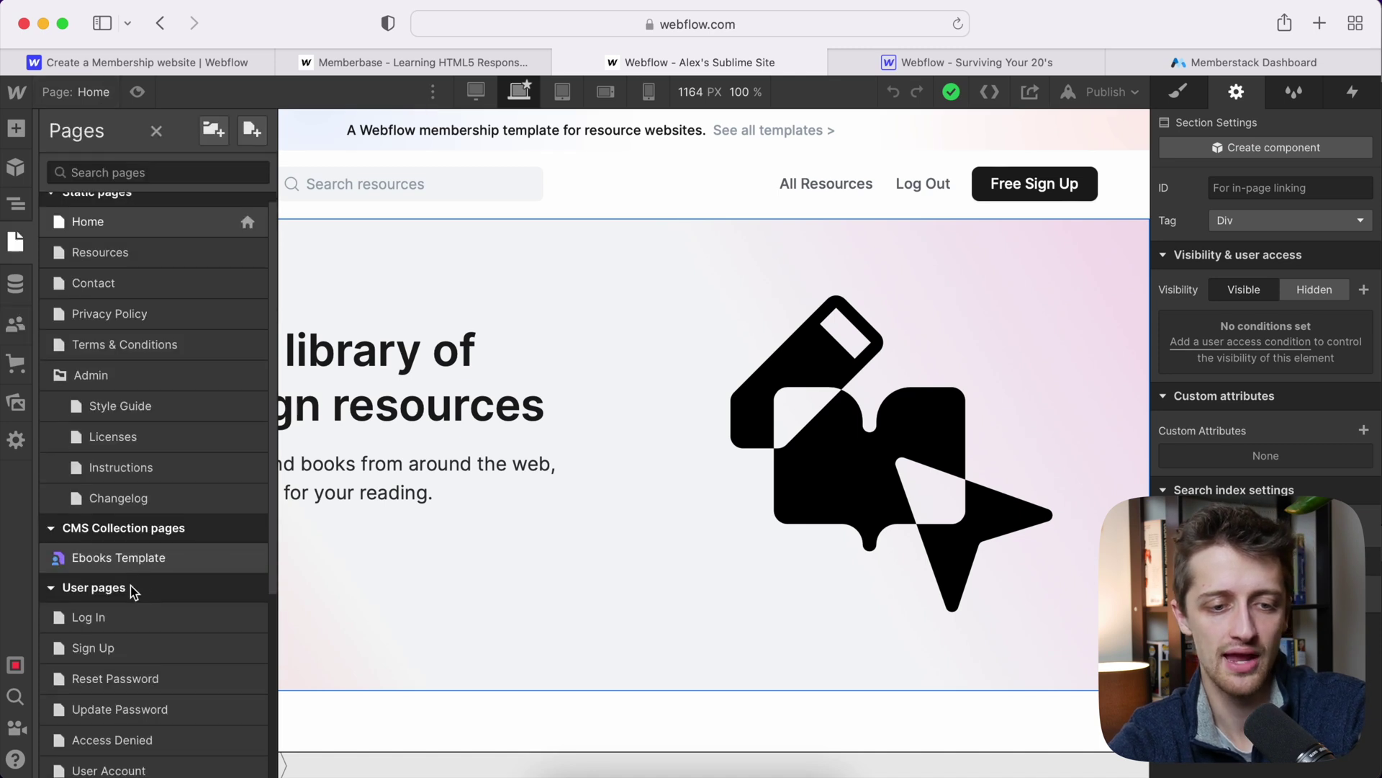
left_click(248, 559)
scroll(442, 455, "down", 1)
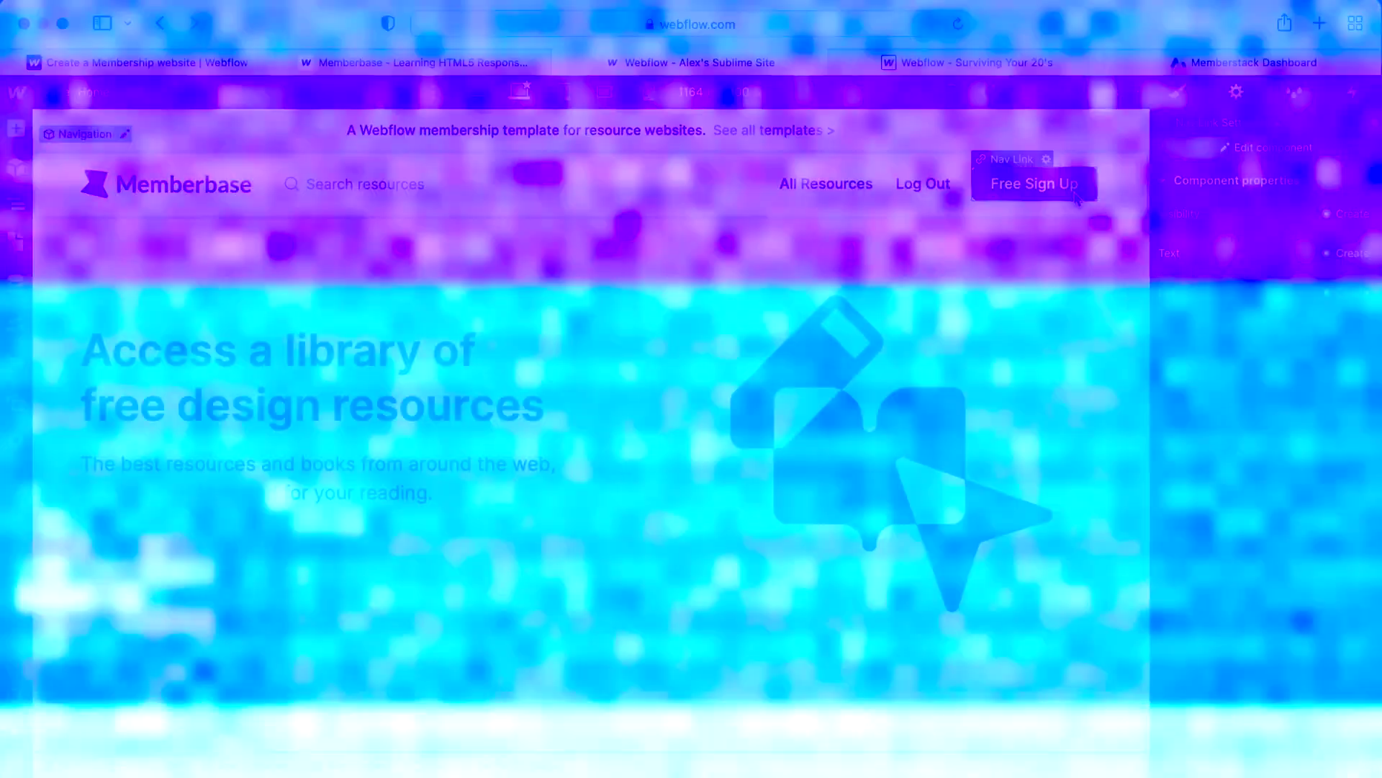
- In the Navigation component, add a visibility condition to the Free Sign Up link so it shows when User state is Logged Out
double_click(128, 132)
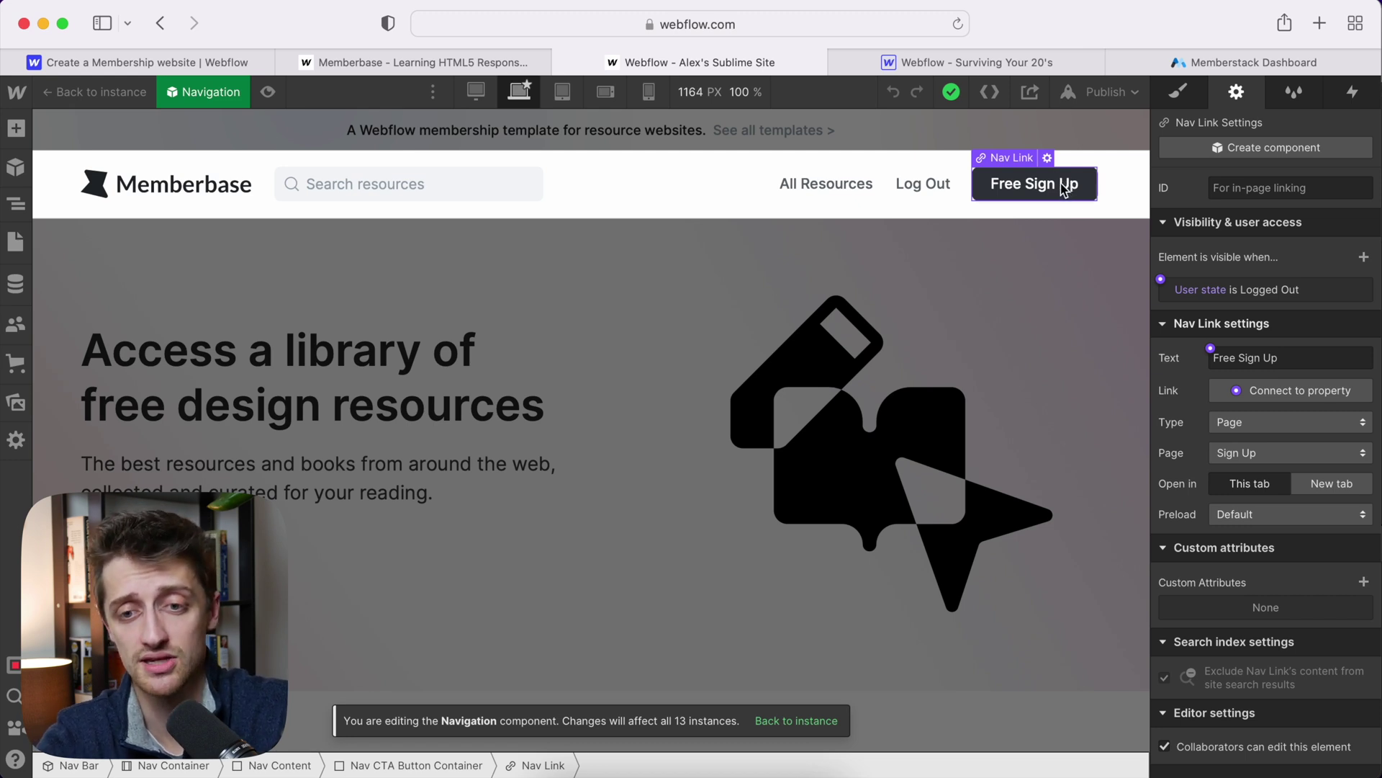
left_click(1363, 258)
left_click(1233, 317)
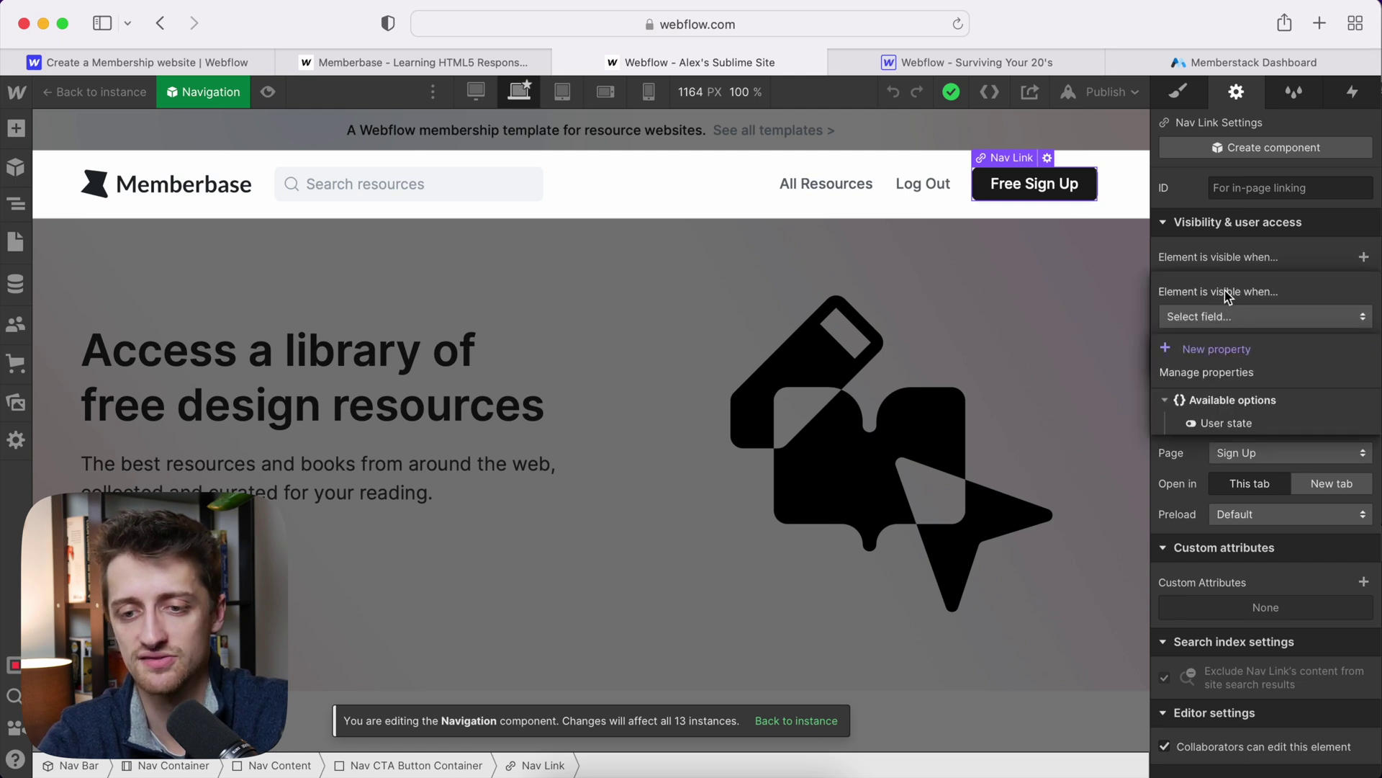
left_click(1227, 422)
left_click(1237, 350)
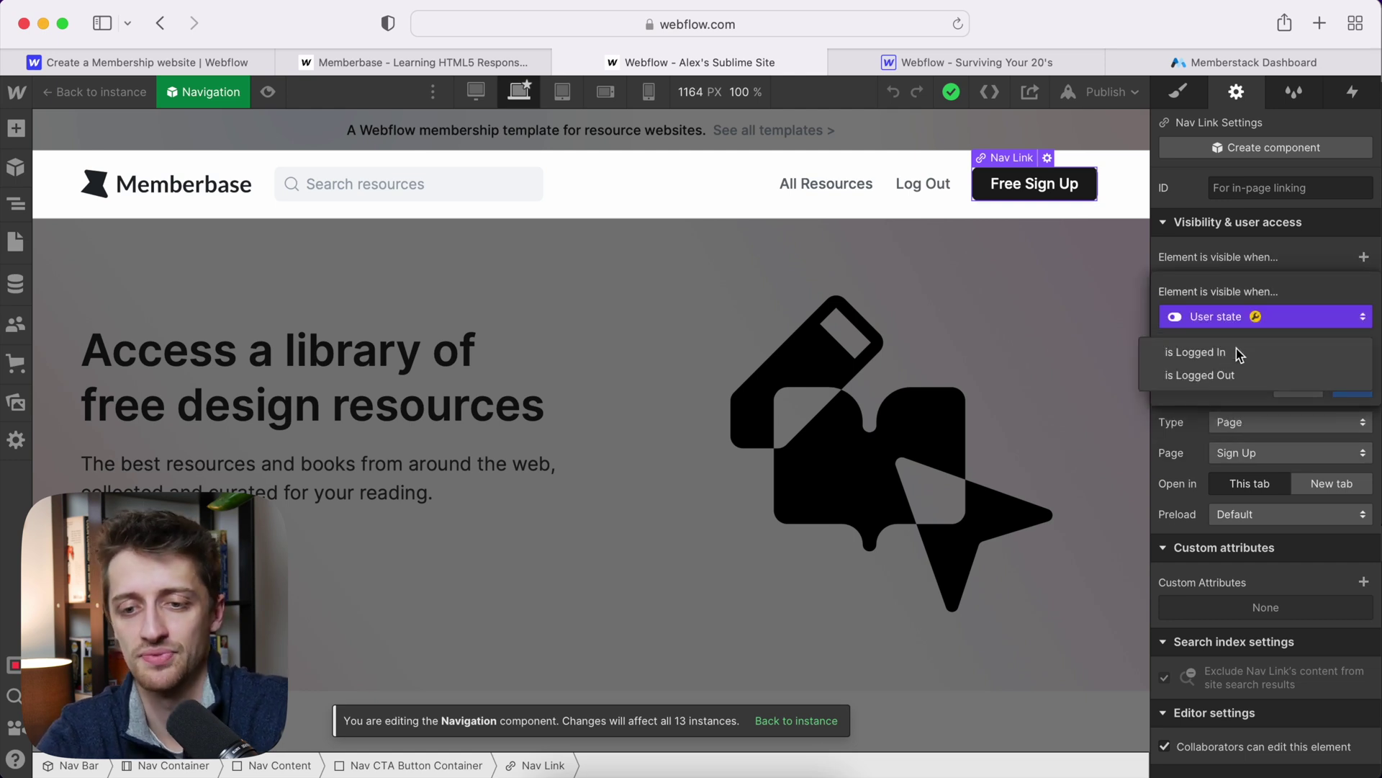
left_click(1231, 352)
left_click(1247, 348)
left_click(1234, 375)
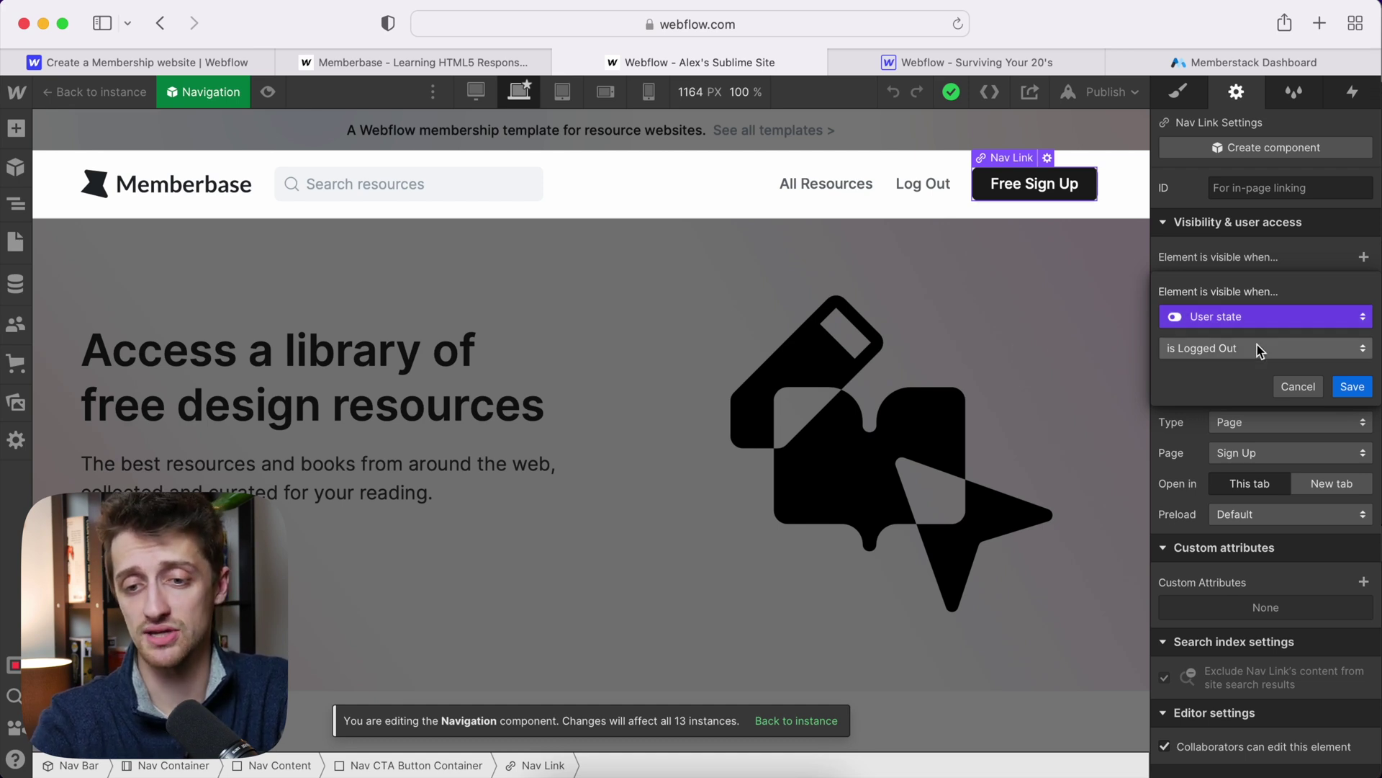
left_click(1352, 387)
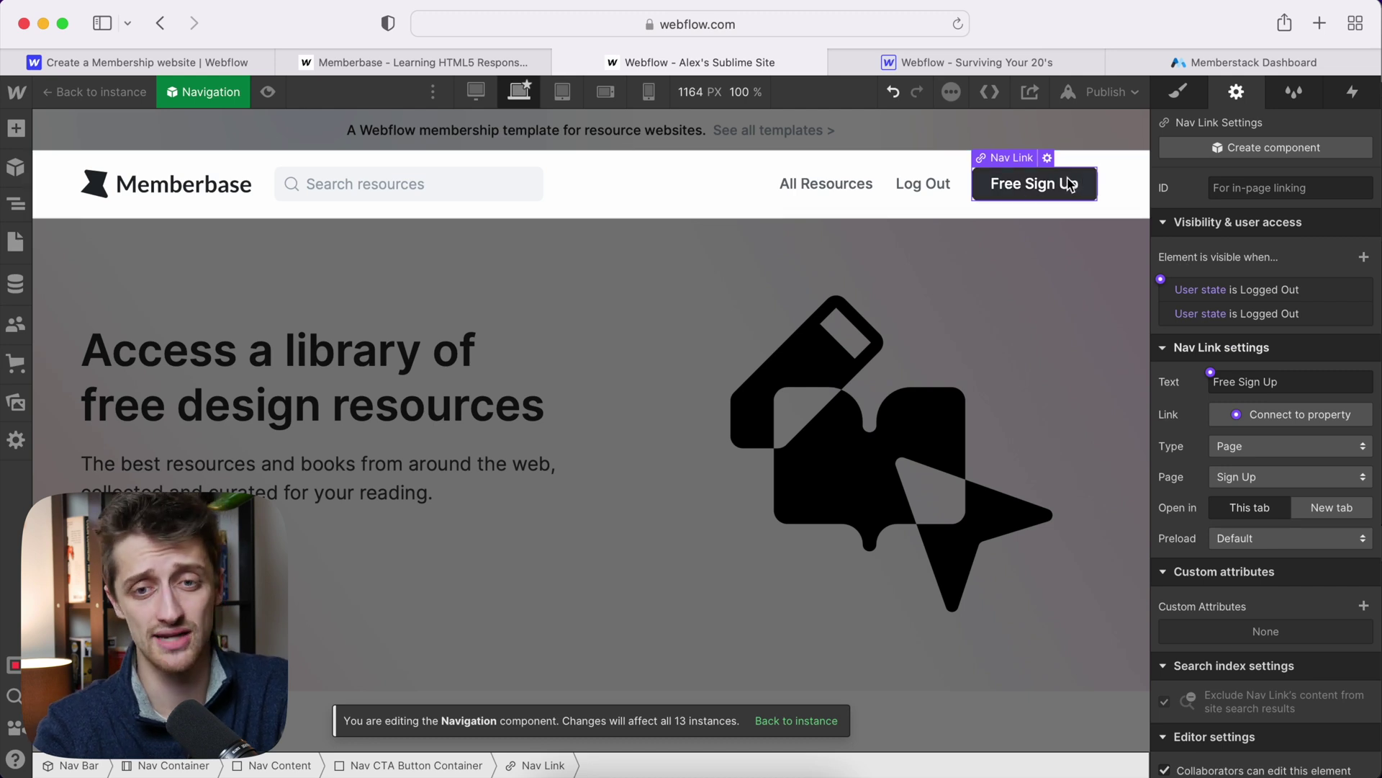
- Publish the site to the selected webflow.io domain and close the publishing options
left_click(1116, 95)
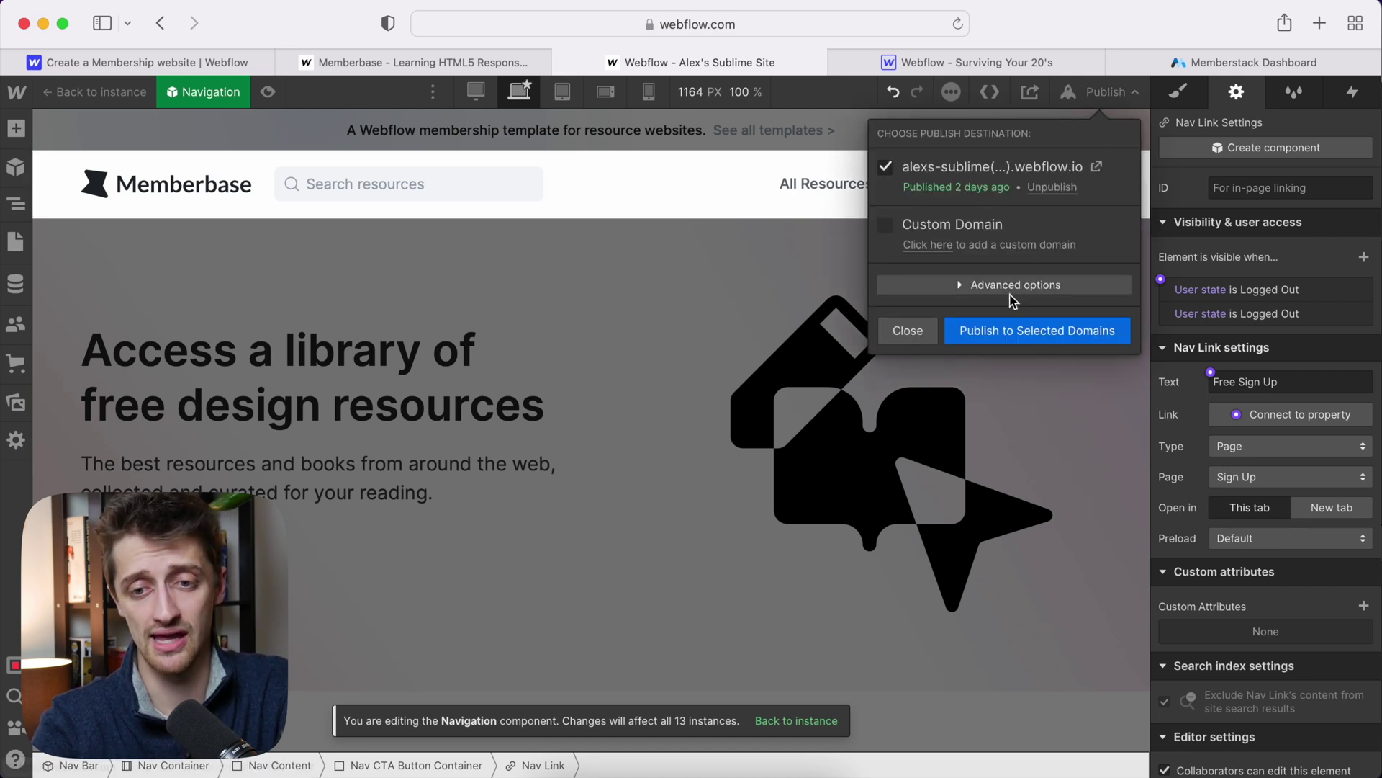
left_click(1016, 329)
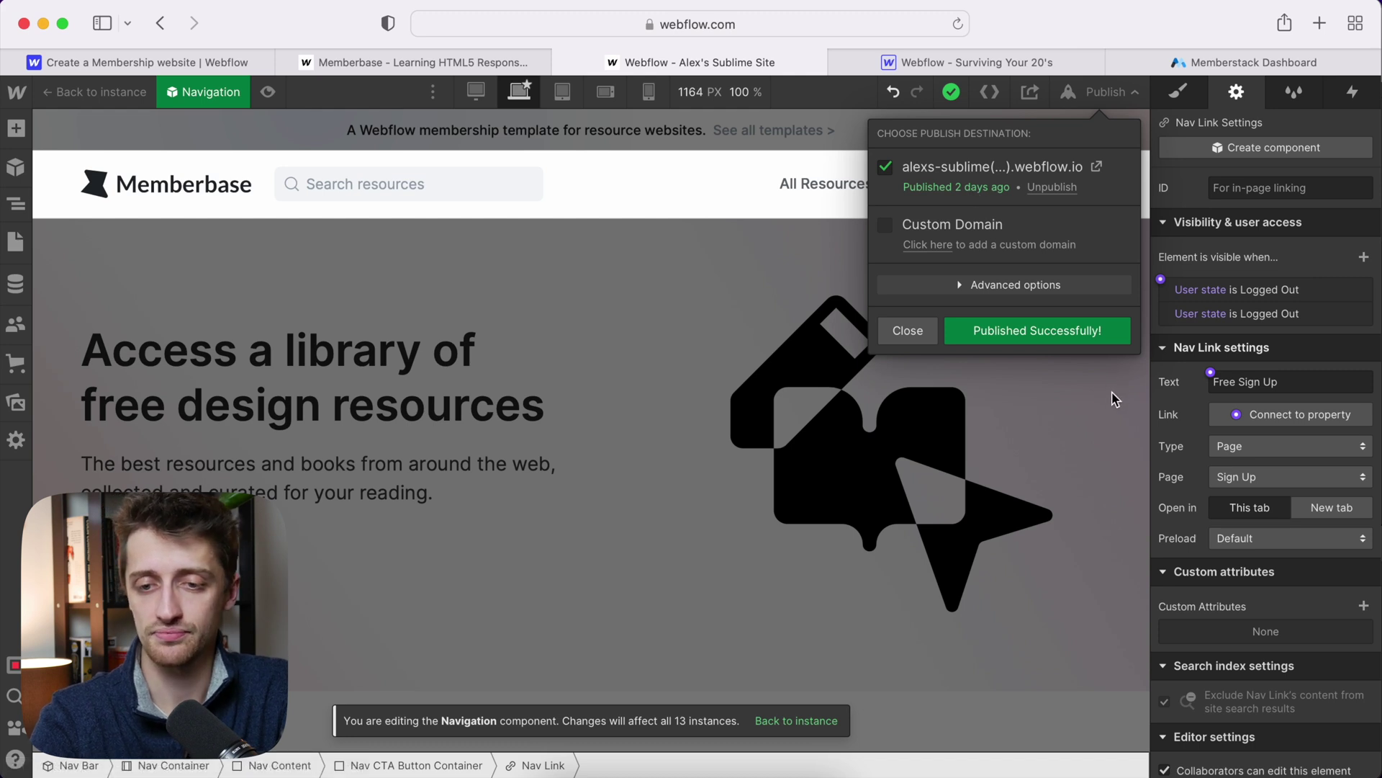
left_click(1140, 331)
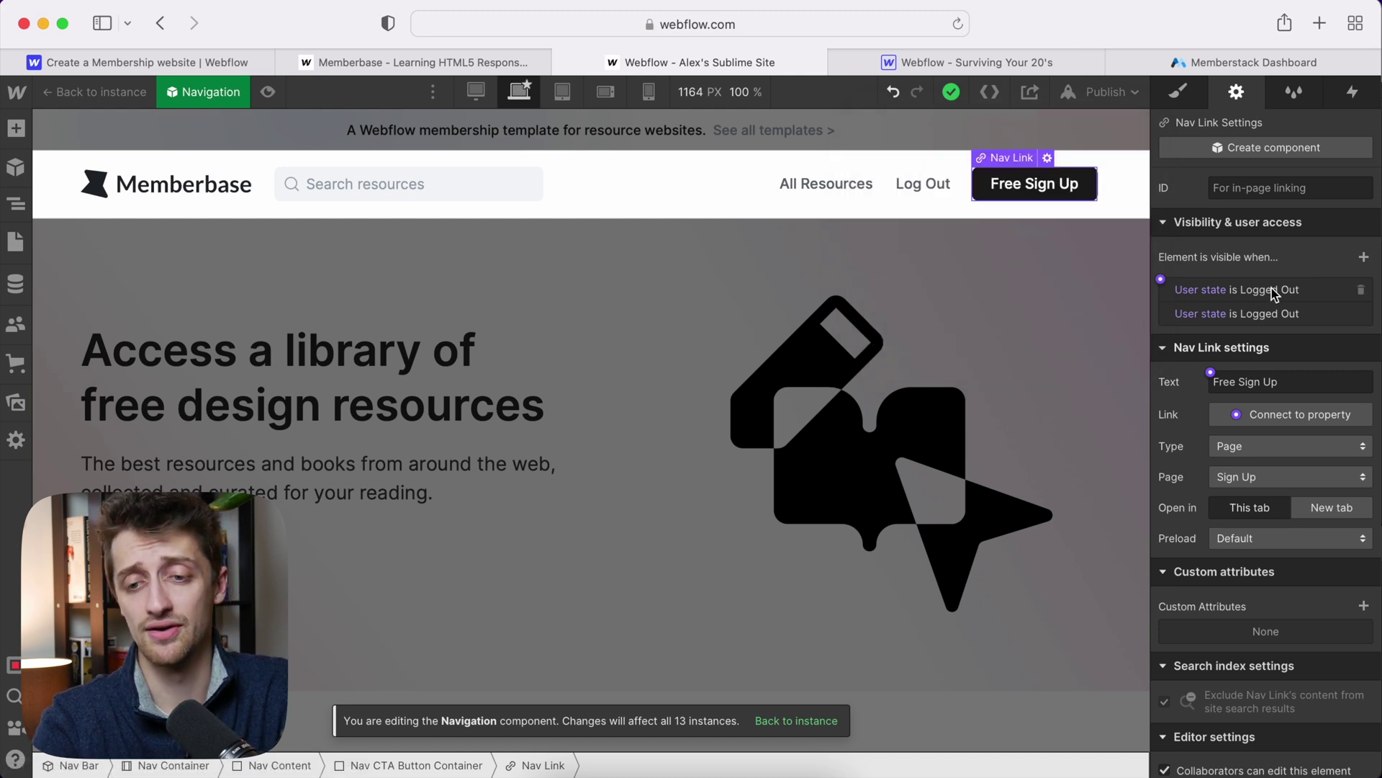